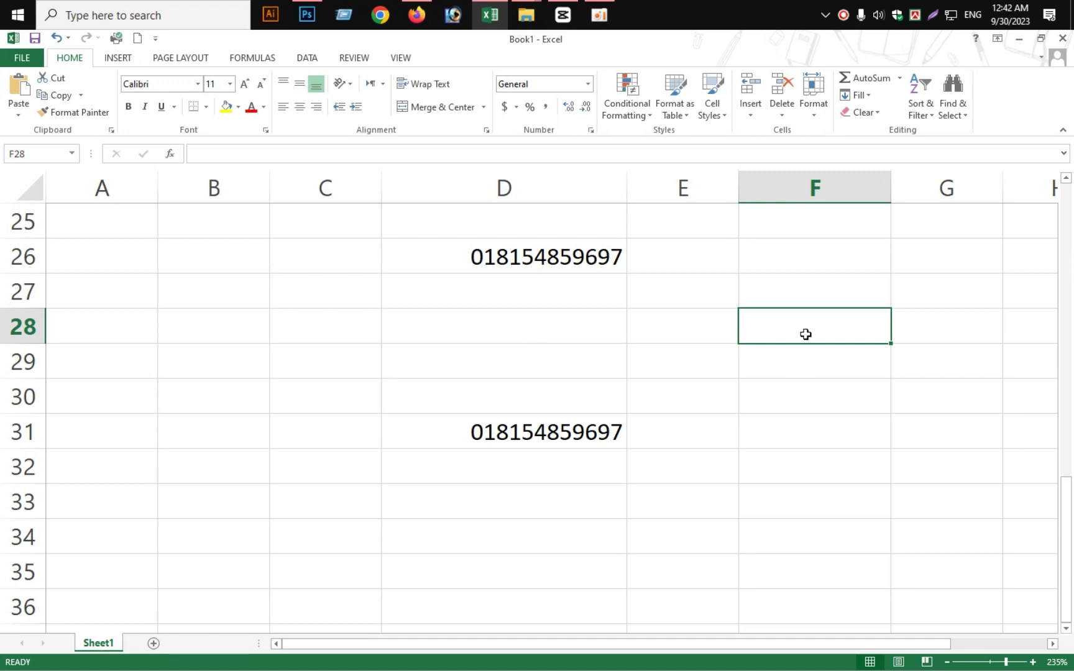
Select C29 and drag column C wider to fit long phone-style numbers
{"action": "left_click", "coordinate": [327, 353]}
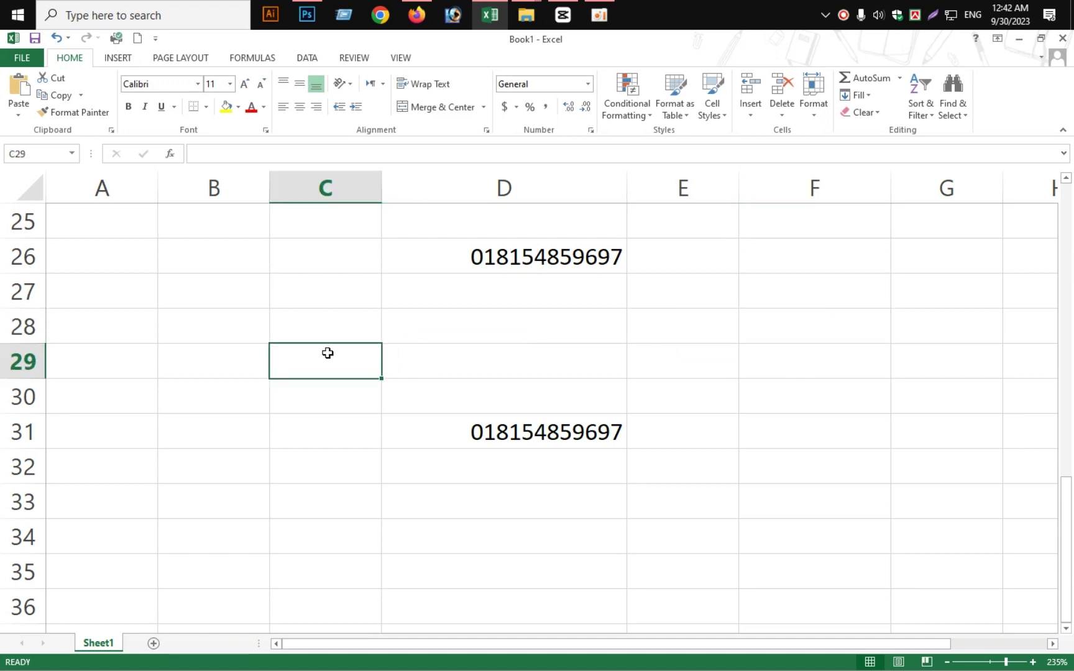
{"action": "left_click_drag", "start_coordinate": [380, 192], "coordinate": [611, 192]}
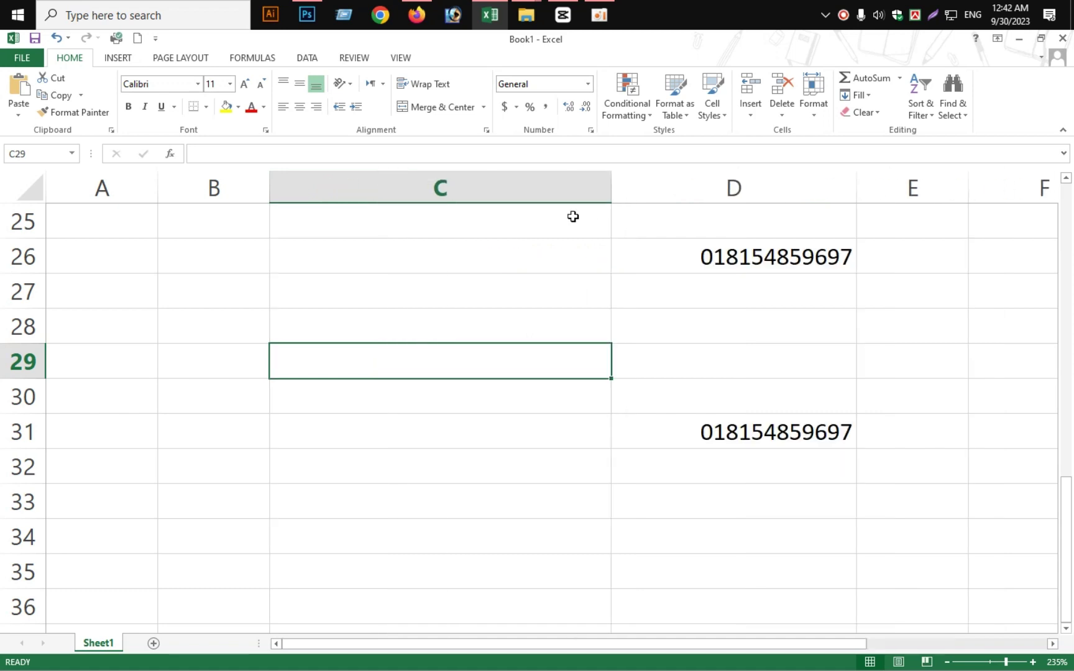
{"action": "double_click", "coordinate": [411, 358]}
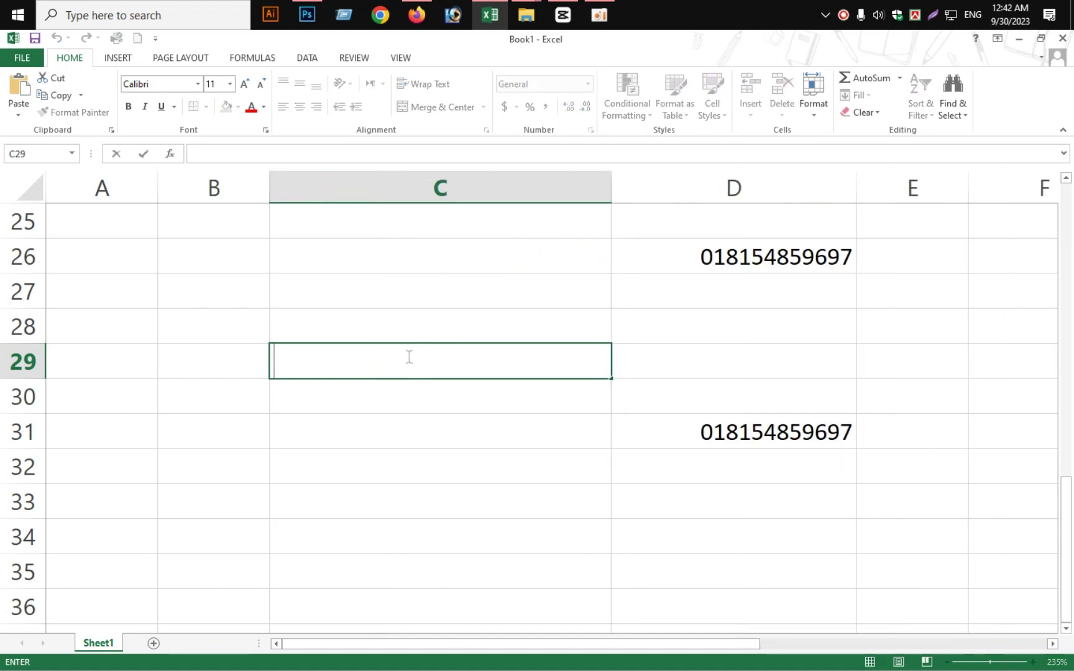
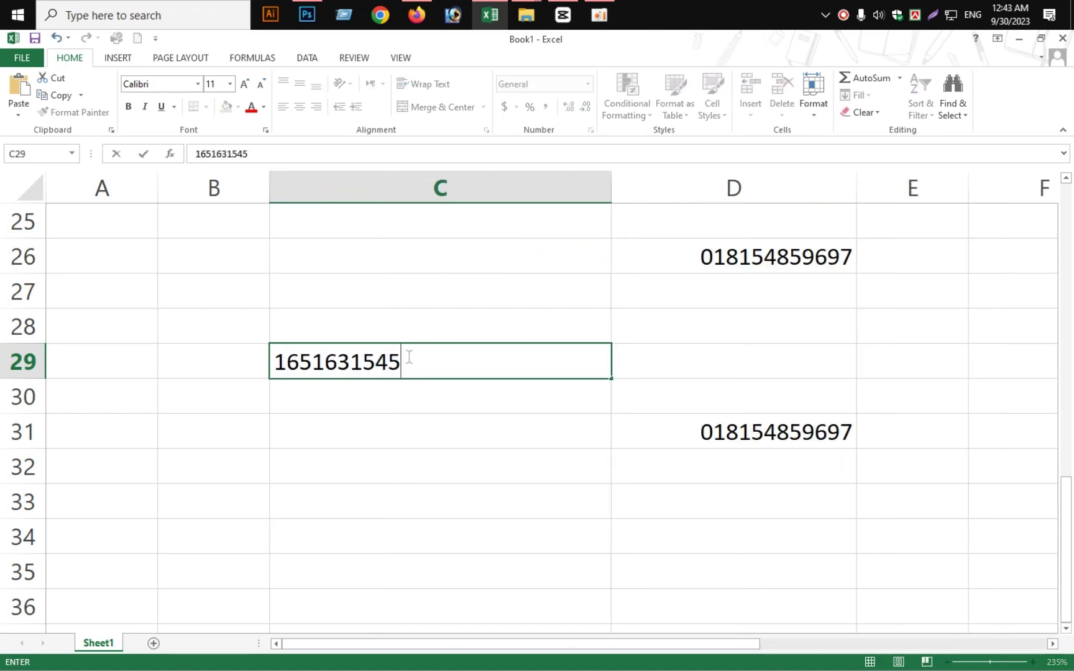
{"action": "left_click", "coordinate": [281, 365]}
{"action": "left_click", "coordinate": [278, 364]}
{"action": "type", "text": "0"}
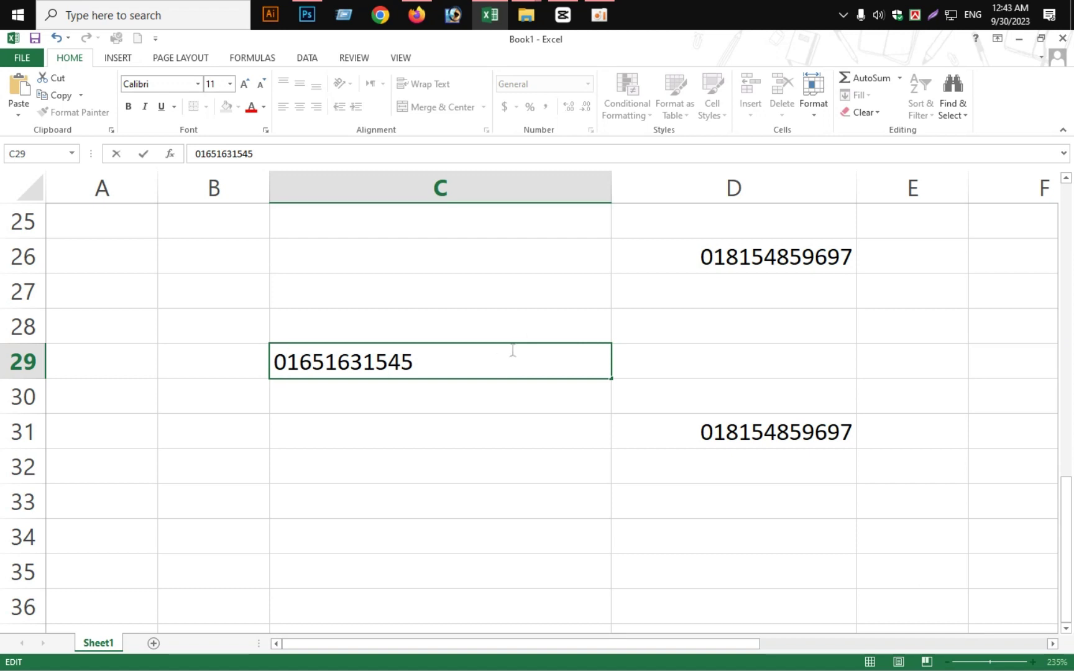
{"action": "left_click", "coordinate": [928, 324]}
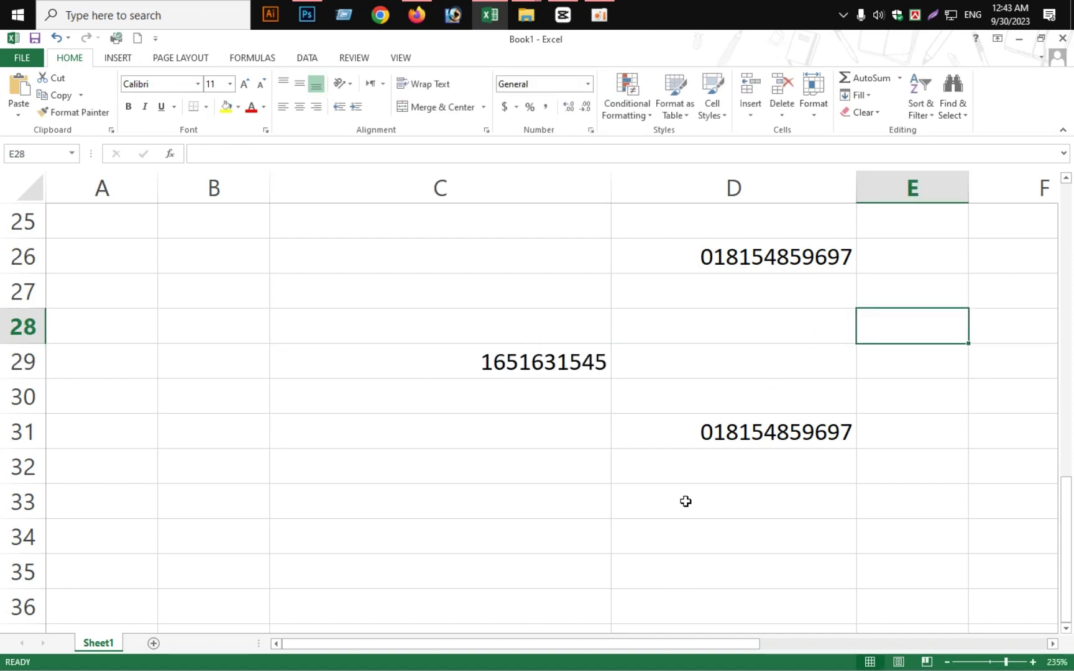
Reopen C29 to confirm Excel dropped the leading zero
{"action": "left_click", "coordinate": [486, 375]}
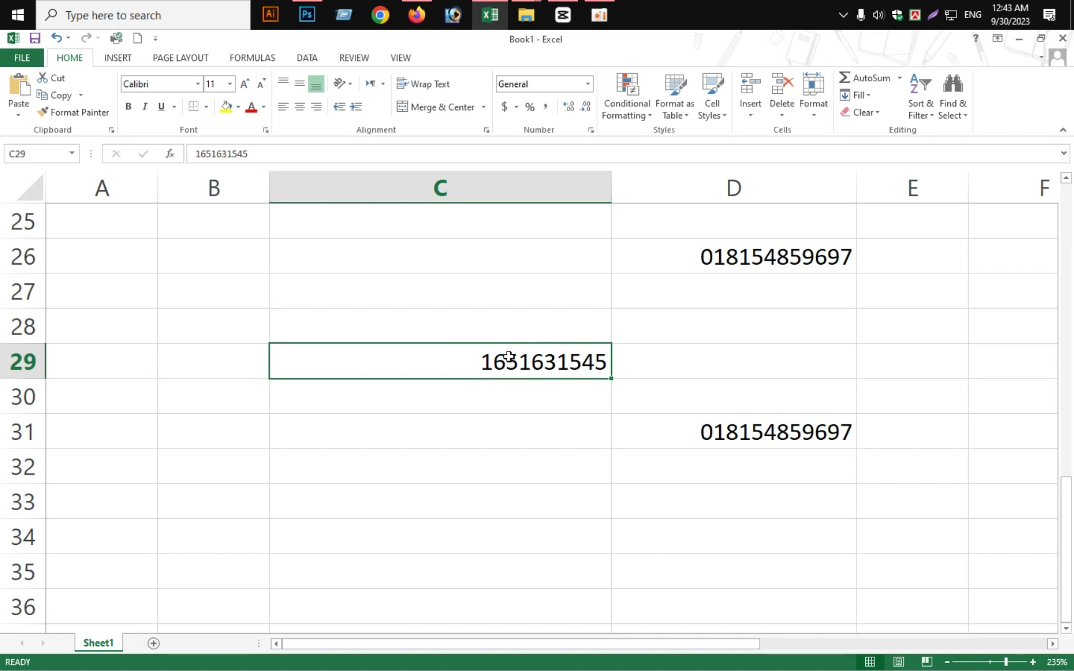
{"action": "left_click", "coordinate": [473, 398]}
{"action": "left_click", "coordinate": [468, 364]}
{"action": "double_click", "coordinate": [467, 365]}
{"action": "left_click", "coordinate": [534, 417]}
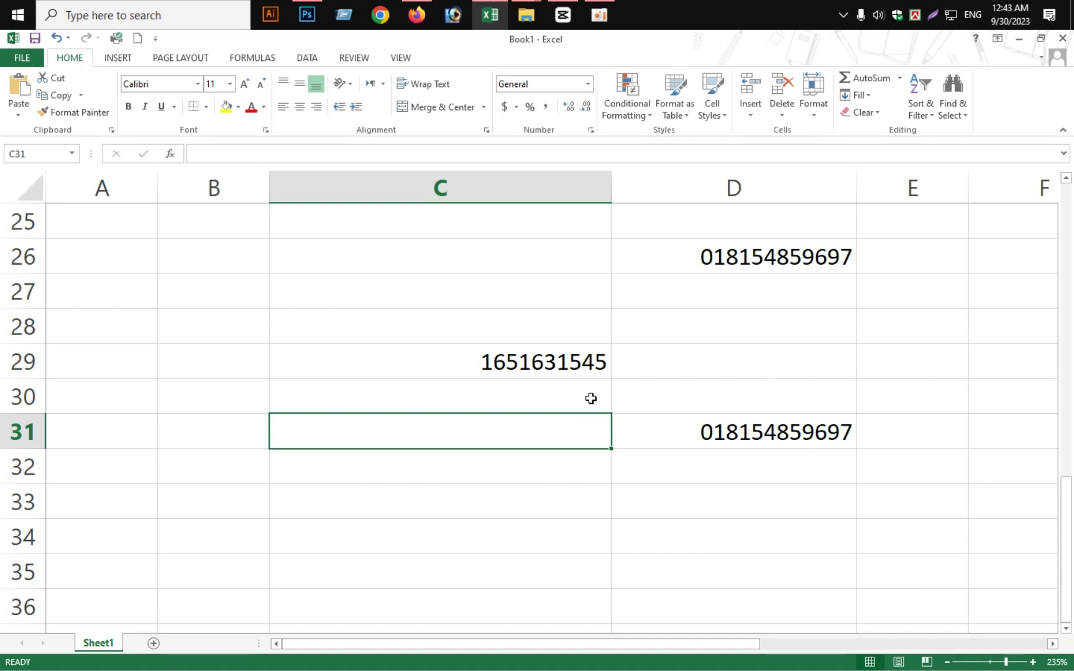
Compare neighbouring cells C27–C30, ending with C29 selected for formatting
{"action": "left_click", "coordinate": [379, 299]}
{"action": "left_click", "coordinate": [510, 382]}
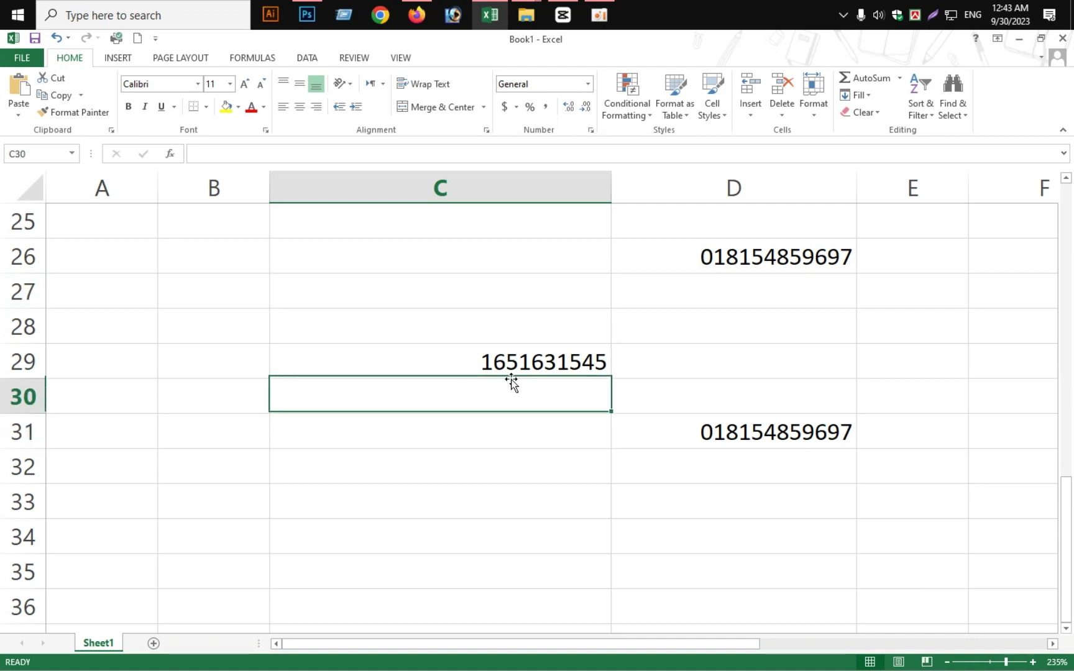
{"action": "left_click", "coordinate": [531, 370]}
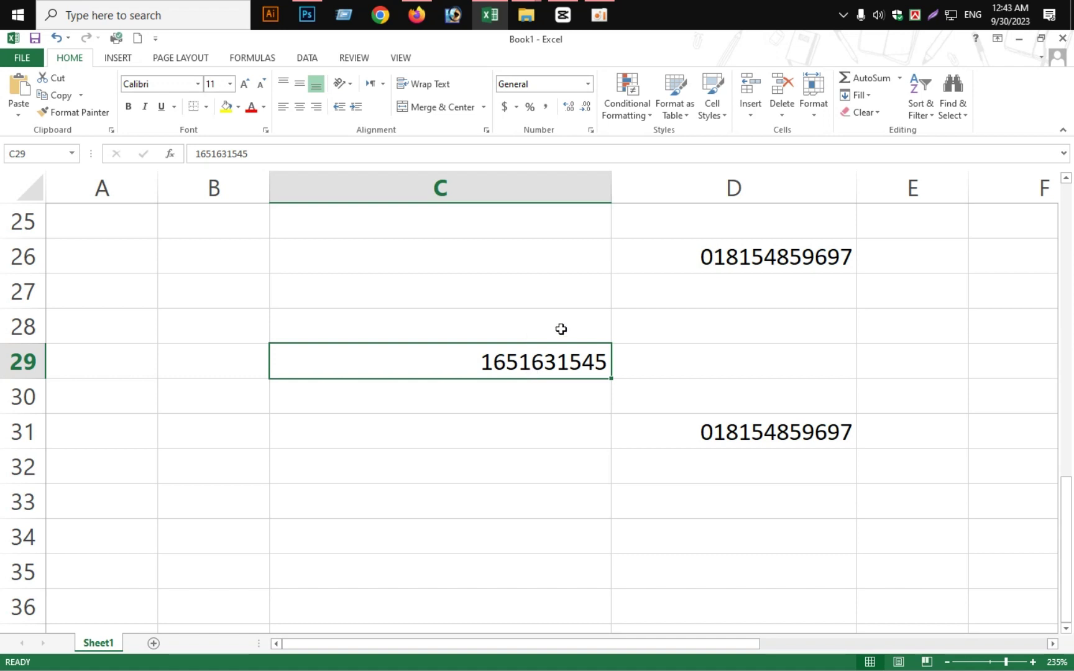
{"action": "left_click", "coordinate": [541, 338]}
{"action": "left_click", "coordinate": [539, 347]}
{"action": "left_click", "coordinate": [515, 323]}
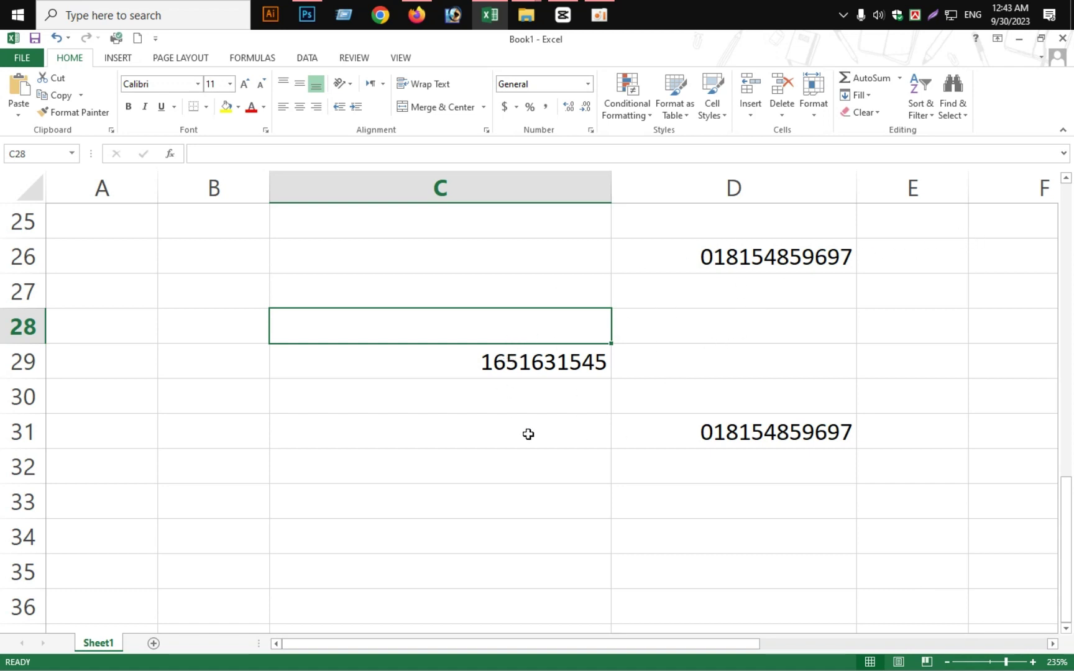
{"action": "left_click", "coordinate": [537, 358]}
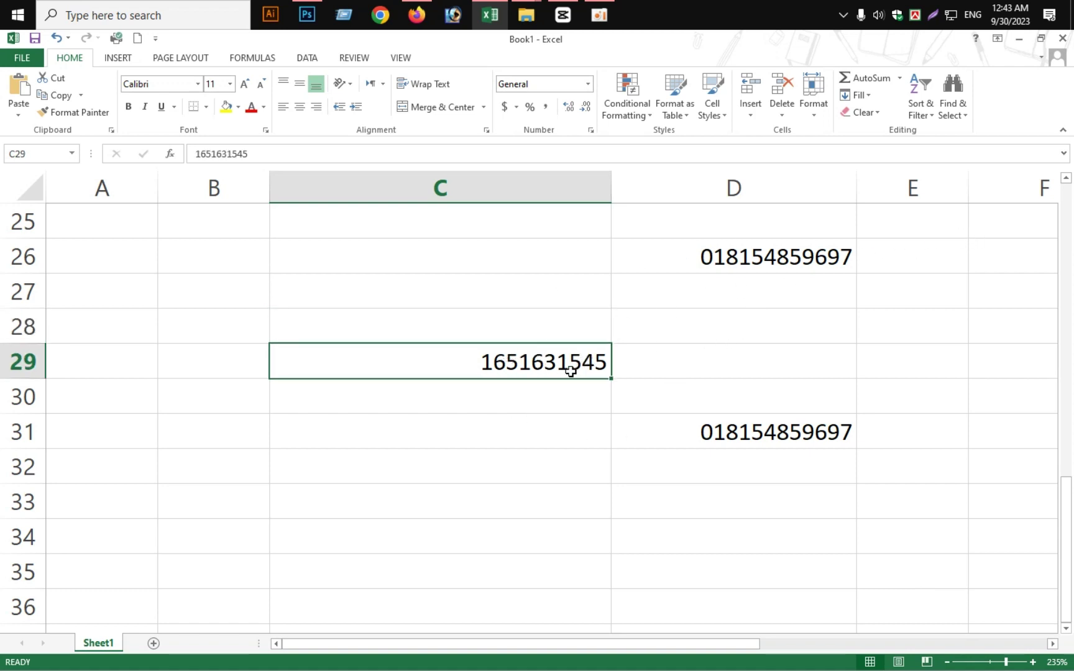
Open Format Cells for C29 and switch to the Custom number category
{"action": "right_click", "coordinate": [552, 372]}
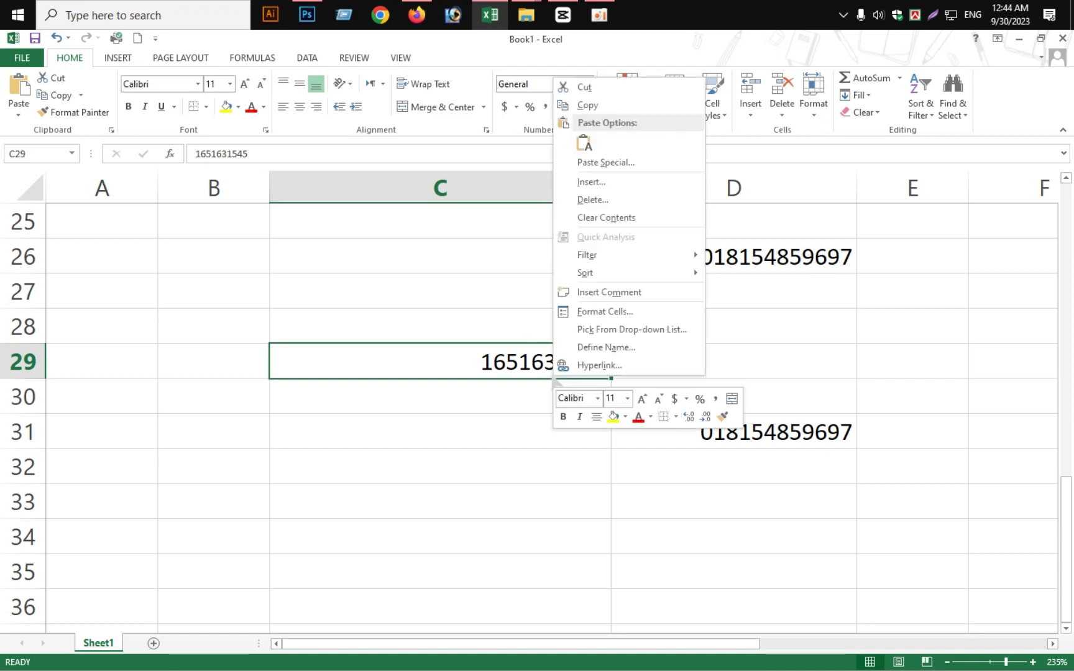
{"action": "left_click", "coordinate": [589, 314]}
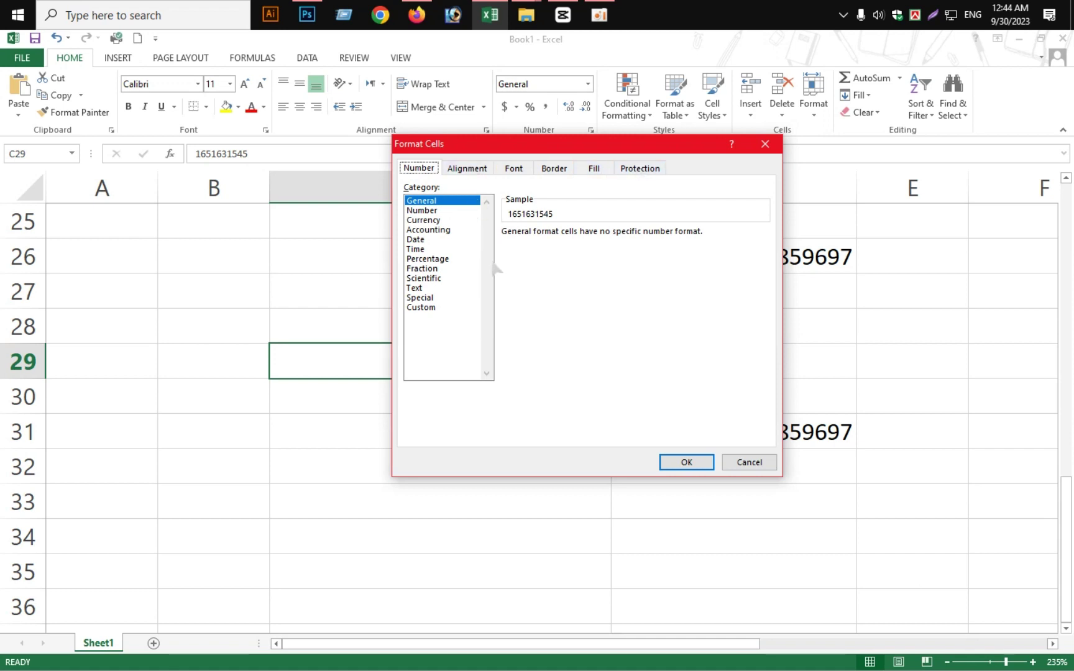
{"action": "left_click", "coordinate": [427, 307]}
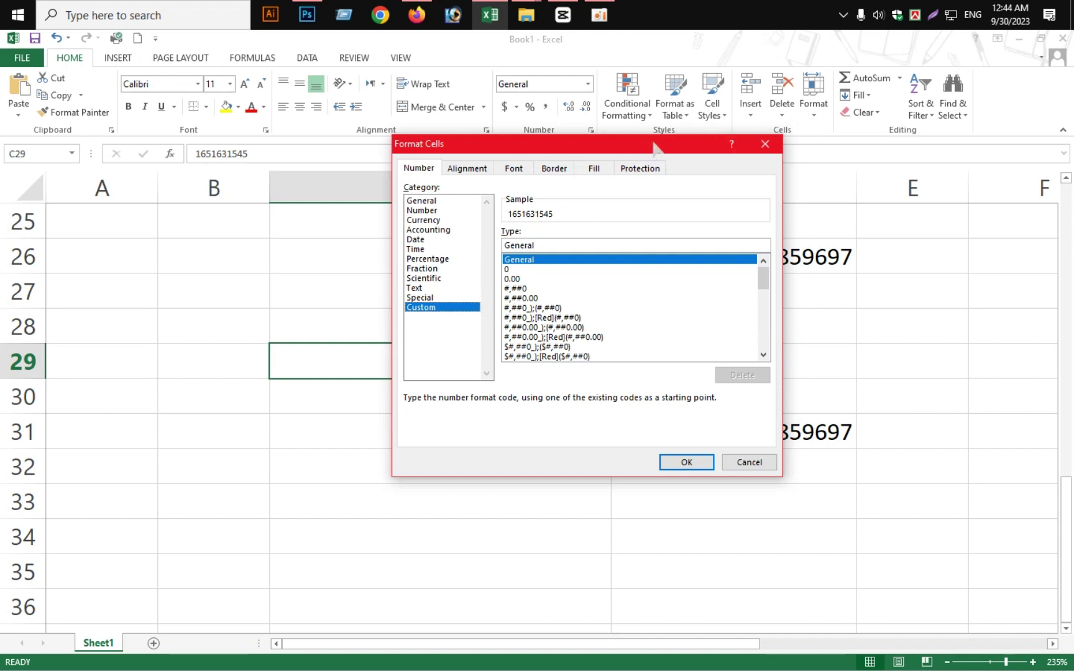
Move the dialog aside and browse custom codes such as 00 and accounting
{"action": "left_click_drag", "start_coordinate": [653, 141], "coordinate": [456, 118]}
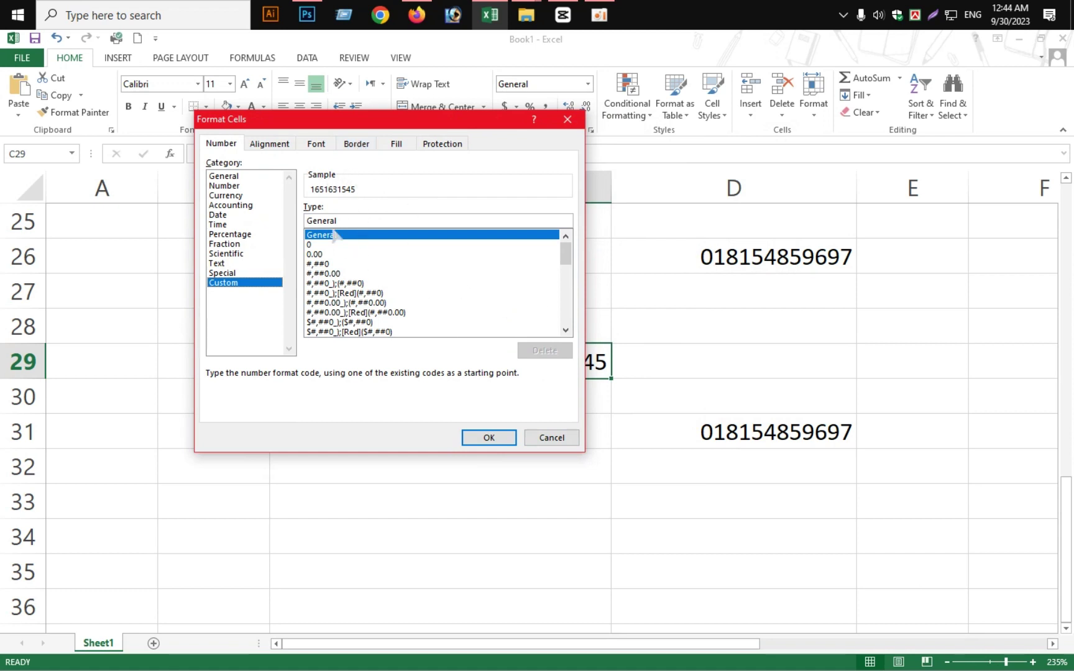
{"action": "left_click", "coordinate": [367, 219]}
{"action": "scroll", "coordinate": [550, 268], "scroll_direction": "down", "scroll_amount": 6}
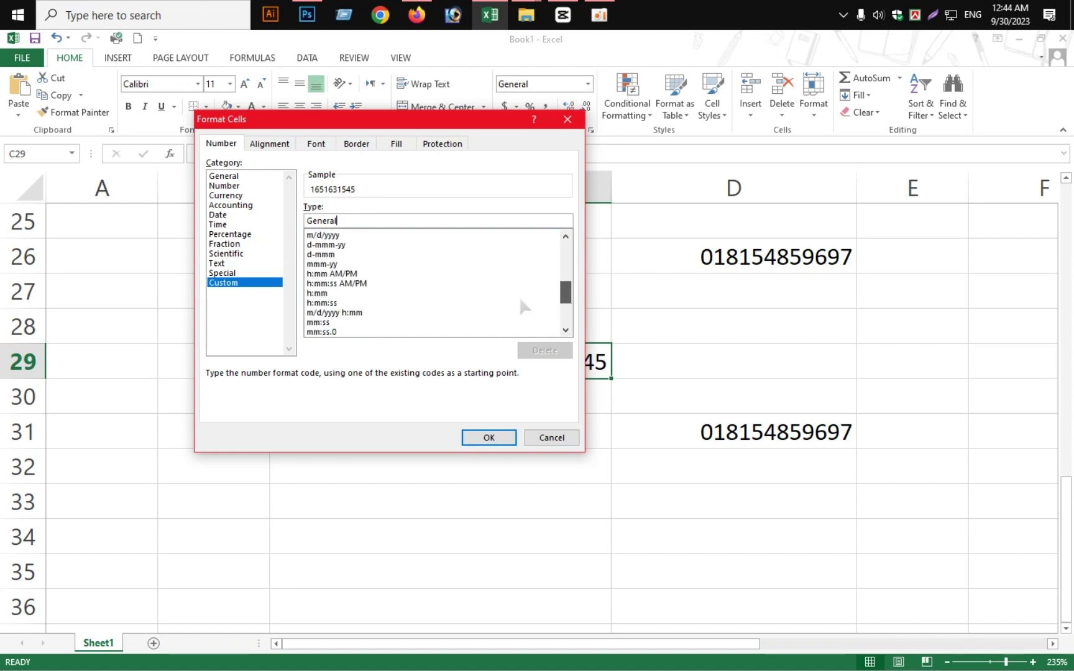
{"action": "scroll", "coordinate": [520, 299], "scroll_direction": "down", "scroll_amount": 3}
{"action": "left_click", "coordinate": [428, 303]}
{"action": "left_click", "coordinate": [435, 284]}
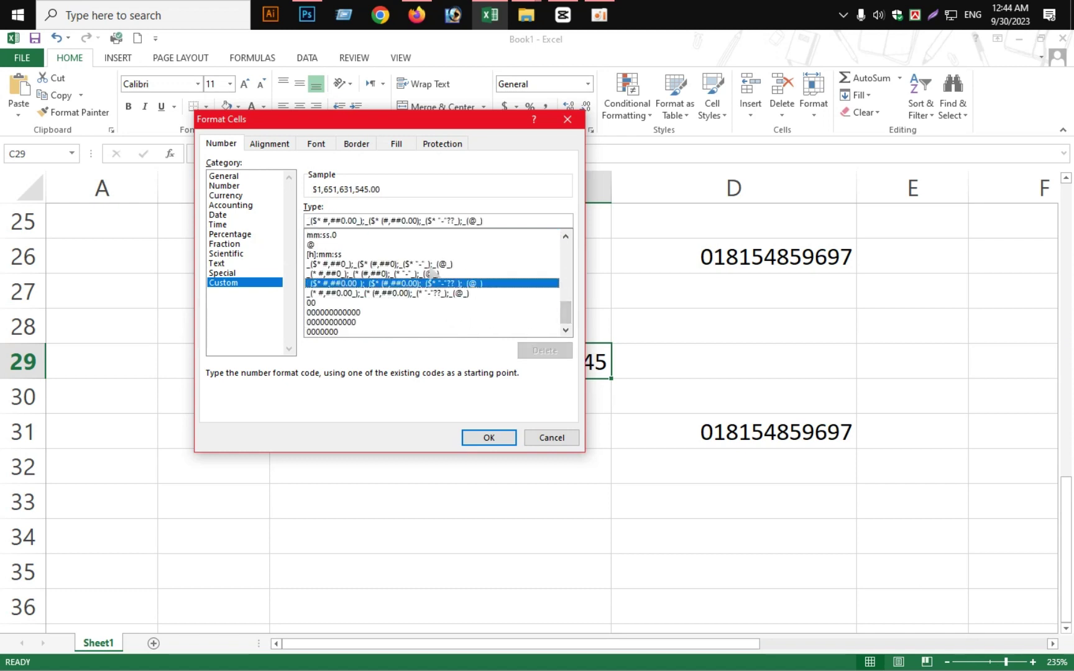
{"action": "scroll", "coordinate": [456, 291], "scroll_direction": "up", "scroll_amount": 2}
{"action": "scroll", "coordinate": [460, 299], "scroll_direction": "up", "scroll_amount": 8}
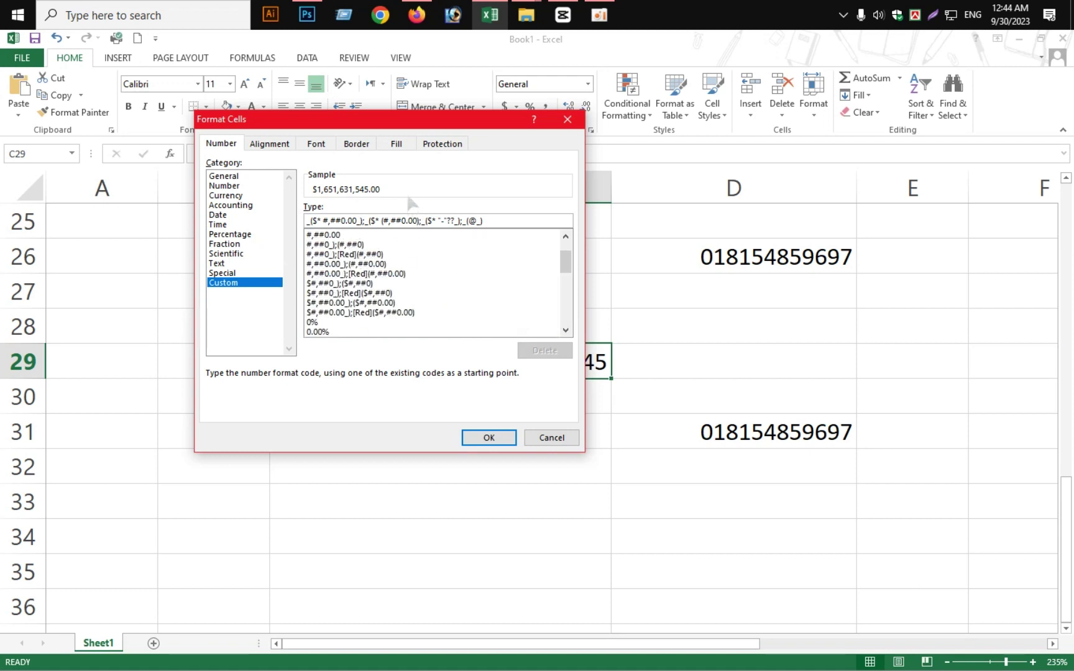
{"action": "scroll", "coordinate": [472, 236], "scroll_direction": "up", "scroll_amount": 2}
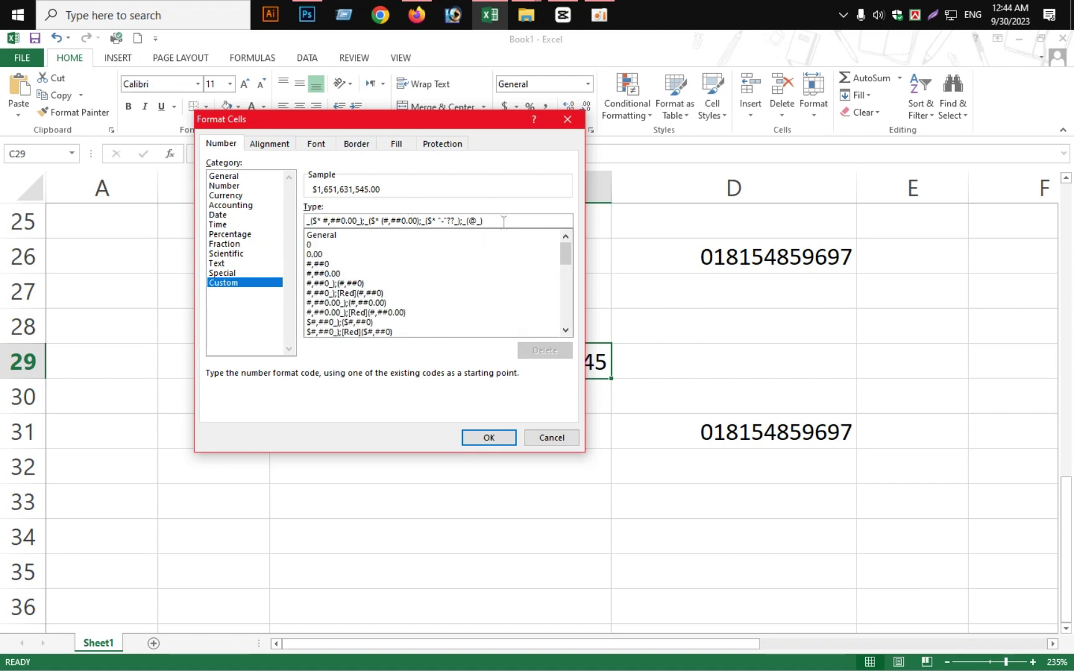
Preview the #,##0 and 0 codes, then enter eleven zeros as the Type
{"action": "left_click", "coordinate": [324, 264]}
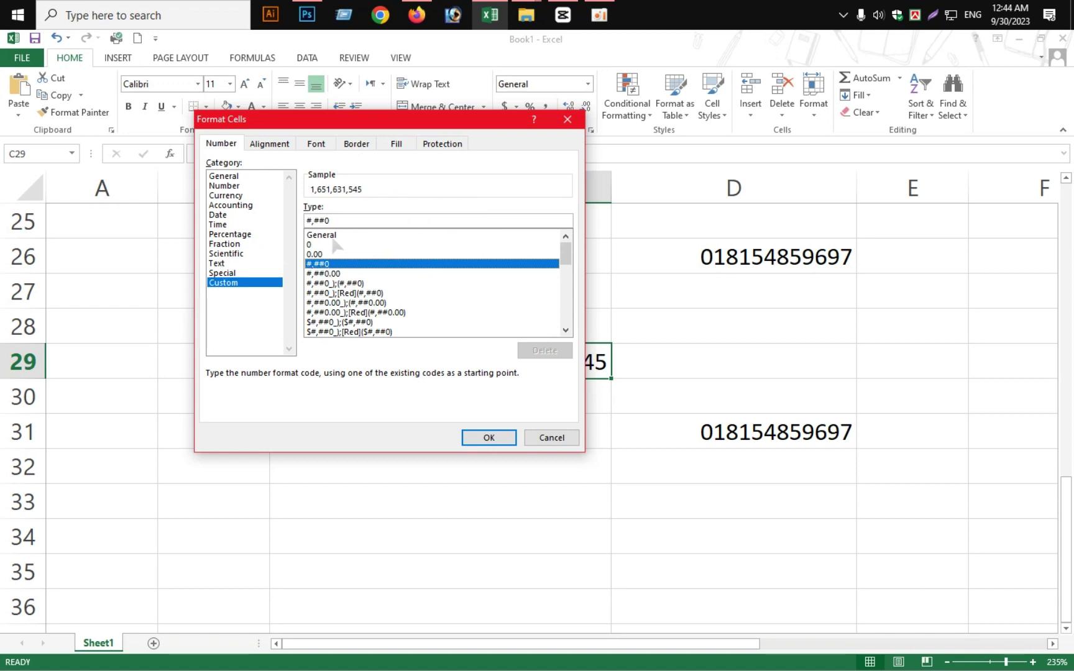
{"action": "left_click", "coordinate": [334, 245]}
{"action": "left_click", "coordinate": [375, 221]}
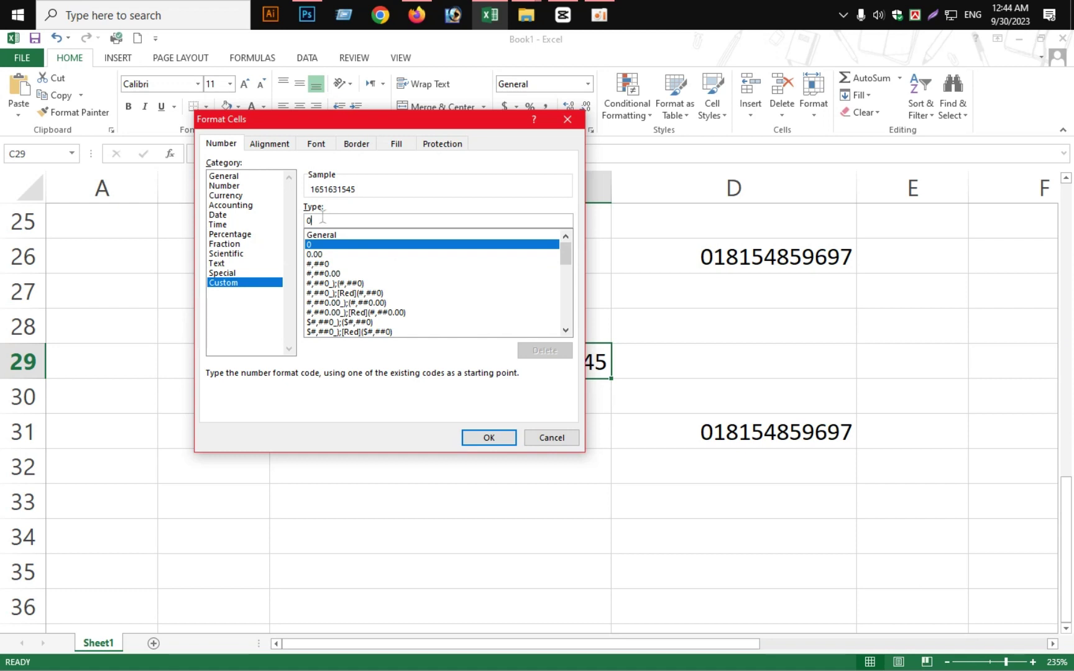
{"action": "key", "text": "BackSpace"}
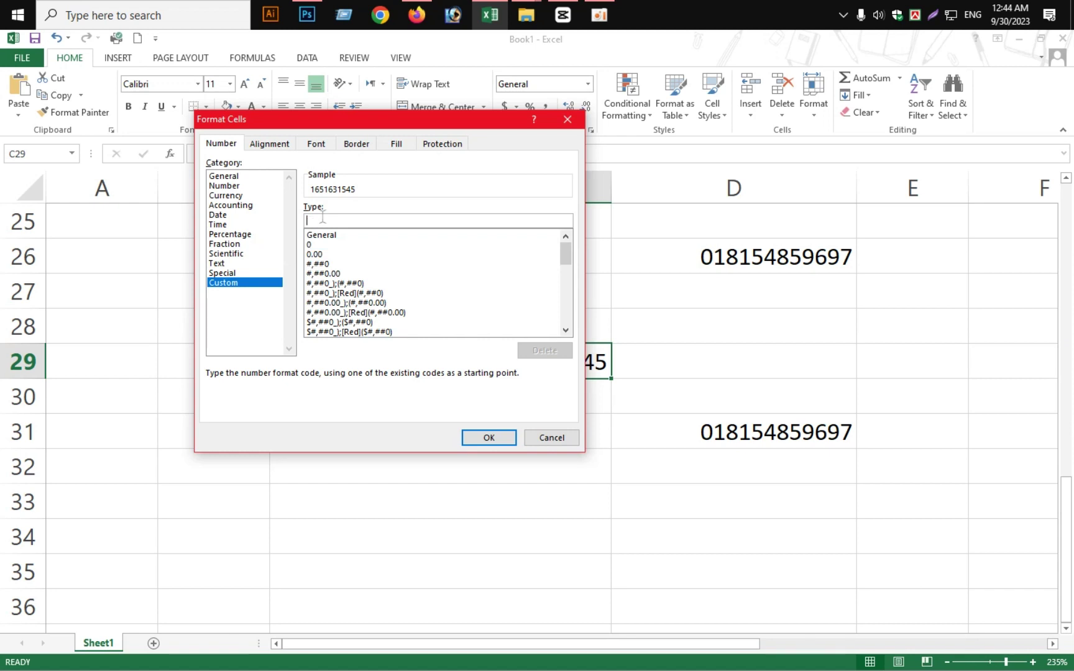
{"action": "type", "text": "000000000"}
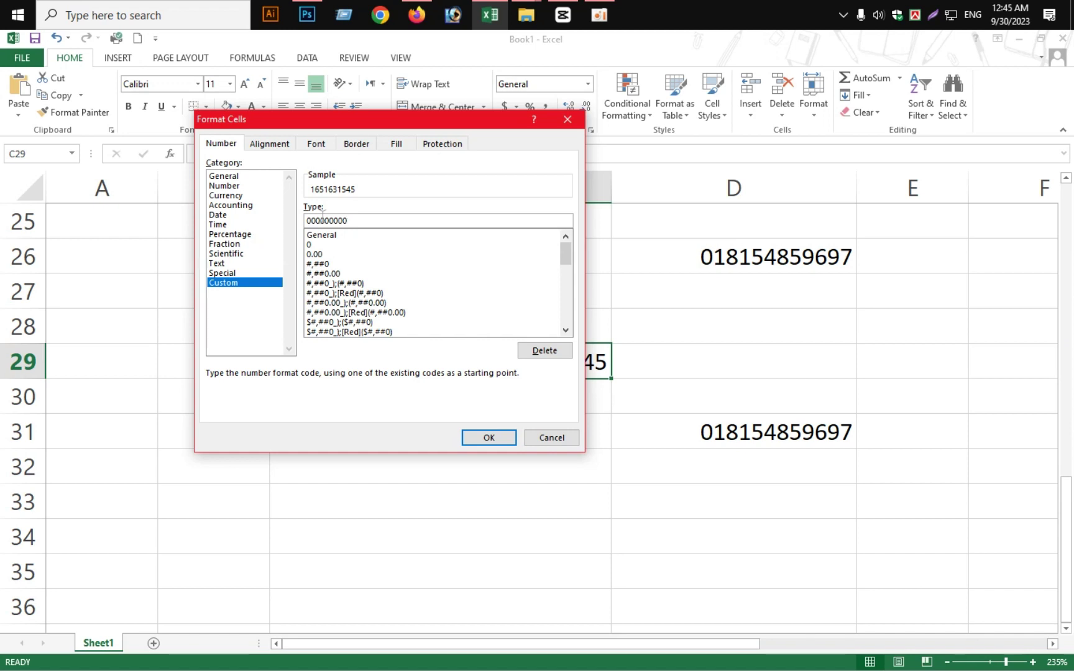
{"action": "type", "text": "00"}
{"action": "left_click_drag", "start_coordinate": [368, 120], "coordinate": [357, 118]}
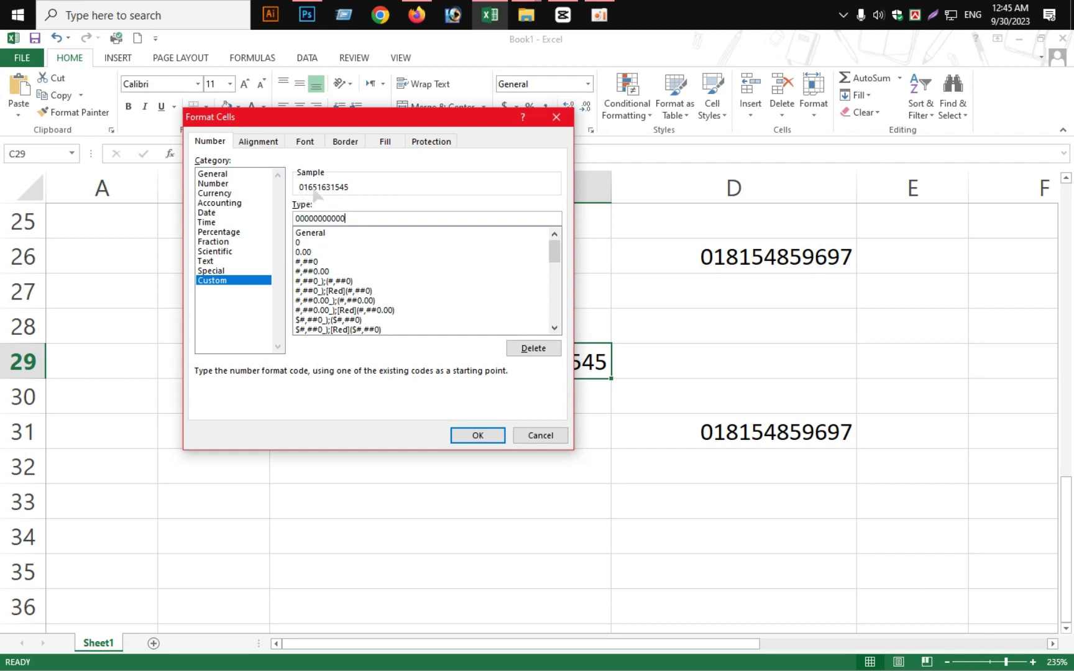
{"action": "left_click", "coordinate": [354, 232]}
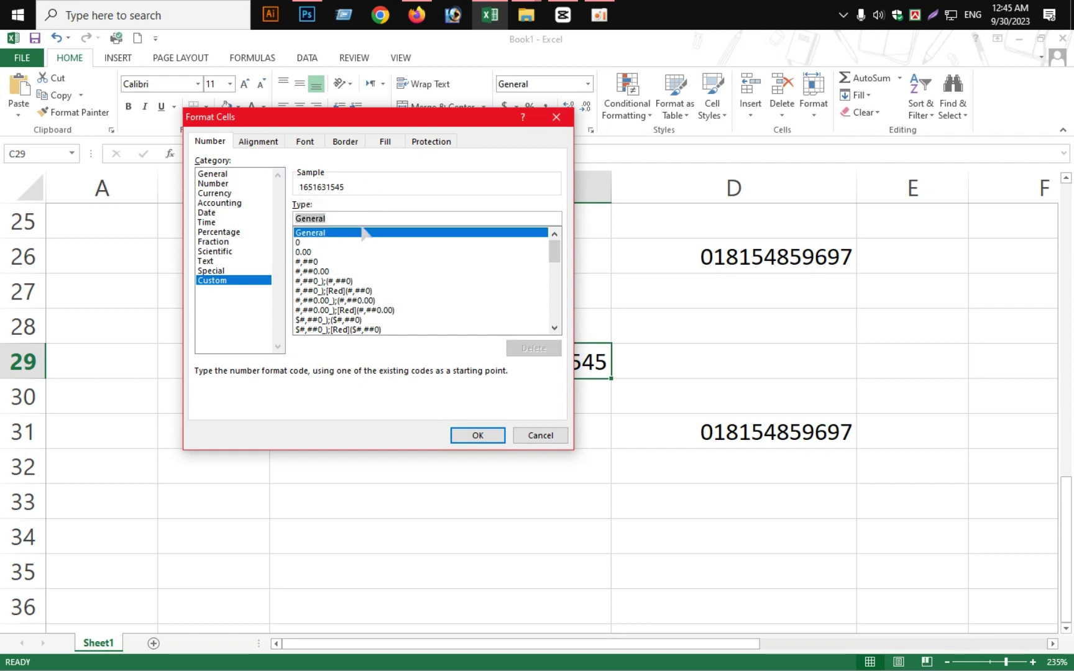
{"action": "left_click", "coordinate": [350, 220]}
{"action": "key", "text": "BackSpace"}
{"action": "key", "text": "BackSpace"}
{"action": "key", "text": "BackSpace"}
{"action": "key", "text": "BackSpace"}
{"action": "key", "text": "BackSpace"}
{"action": "key", "text": "BackSpace"}
{"action": "key", "text": "BackSpace"}
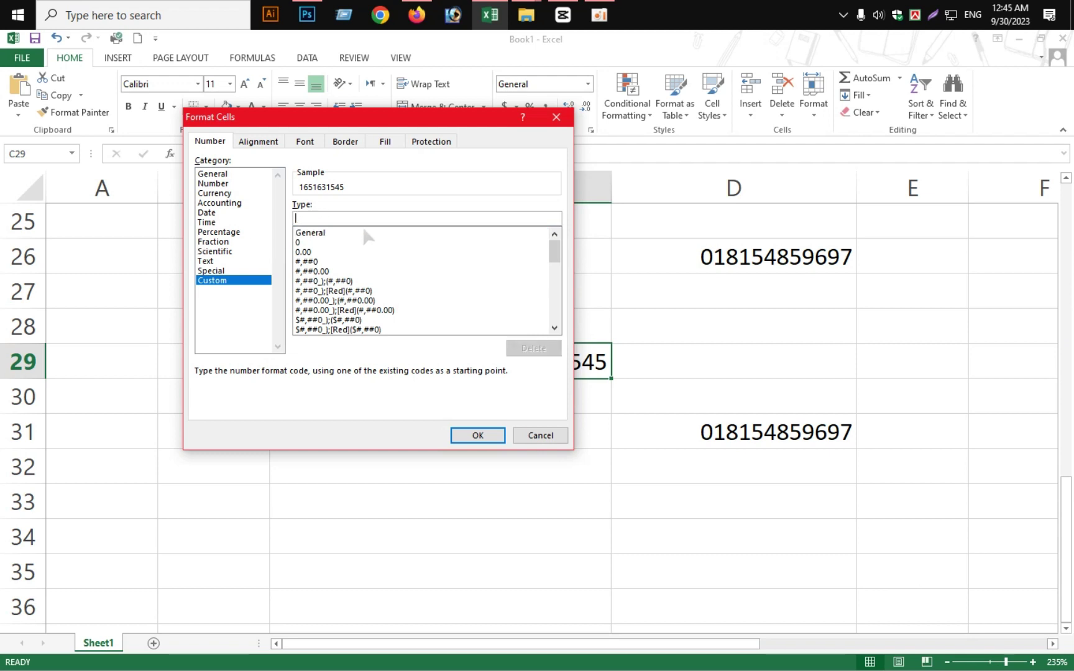
{"action": "type", "text": "0000000"}
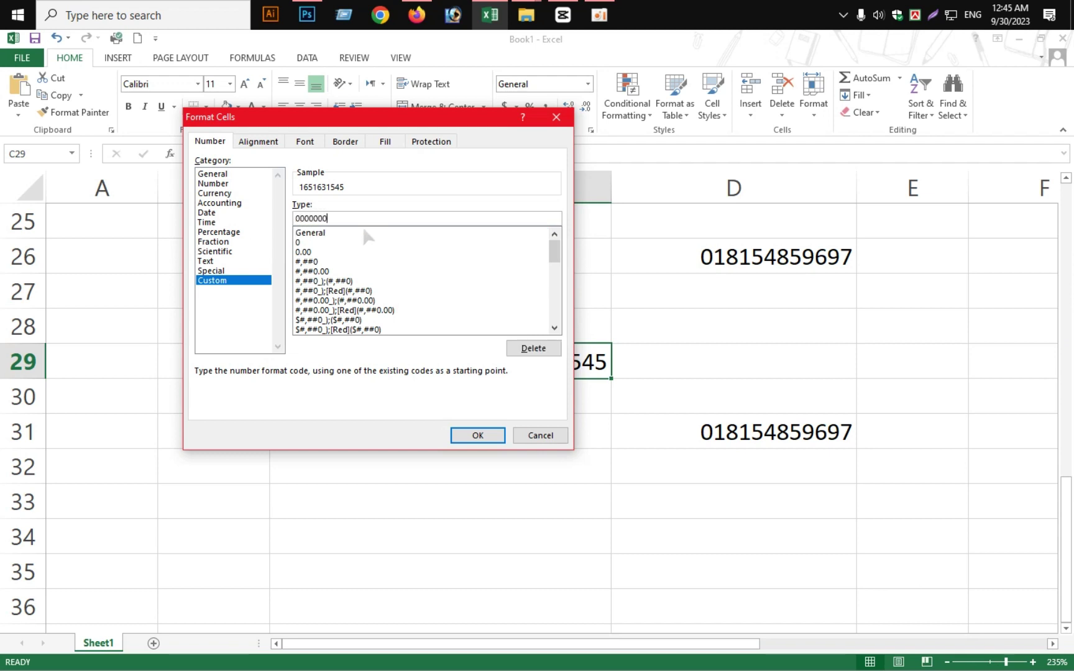
{"action": "type", "text": "00000"}
{"action": "key", "text": "BackSpace"}
{"action": "left_click_drag", "start_coordinate": [355, 122], "coordinate": [320, 105]}
{"action": "left_click", "coordinate": [442, 420]}
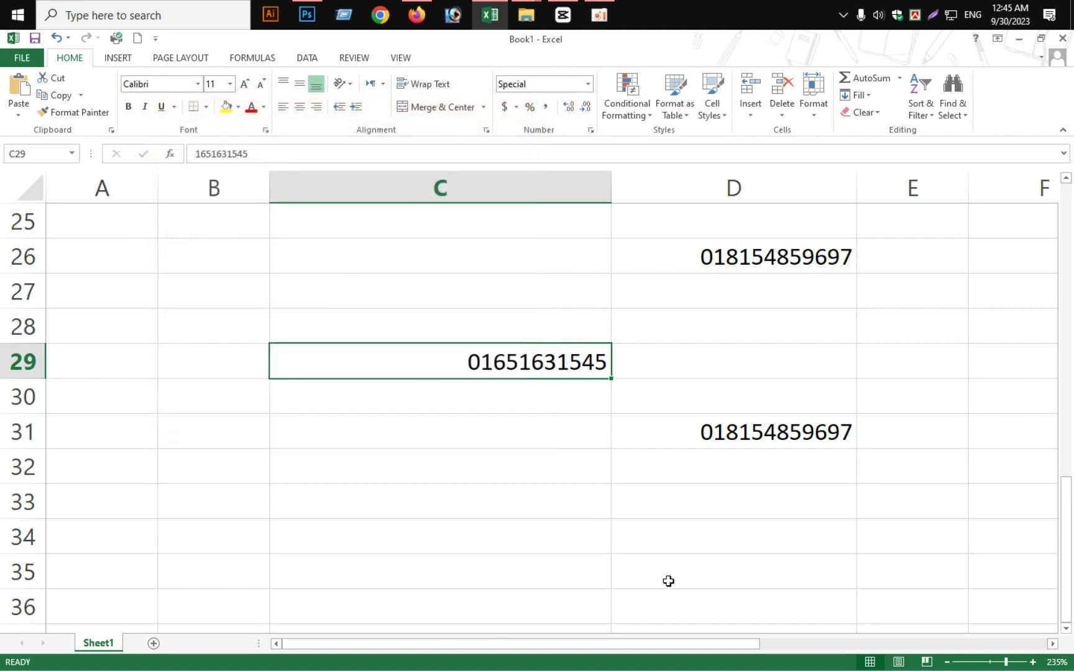
{"action": "left_click", "coordinate": [491, 439]}
{"action": "left_click", "coordinate": [483, 360]}
Enter 123589 in cell C32
{"action": "scroll", "coordinate": [563, 566], "scroll_direction": "down", "scroll_amount": 2}
{"action": "scroll", "coordinate": [494, 510], "scroll_direction": "up", "scroll_amount": 4}
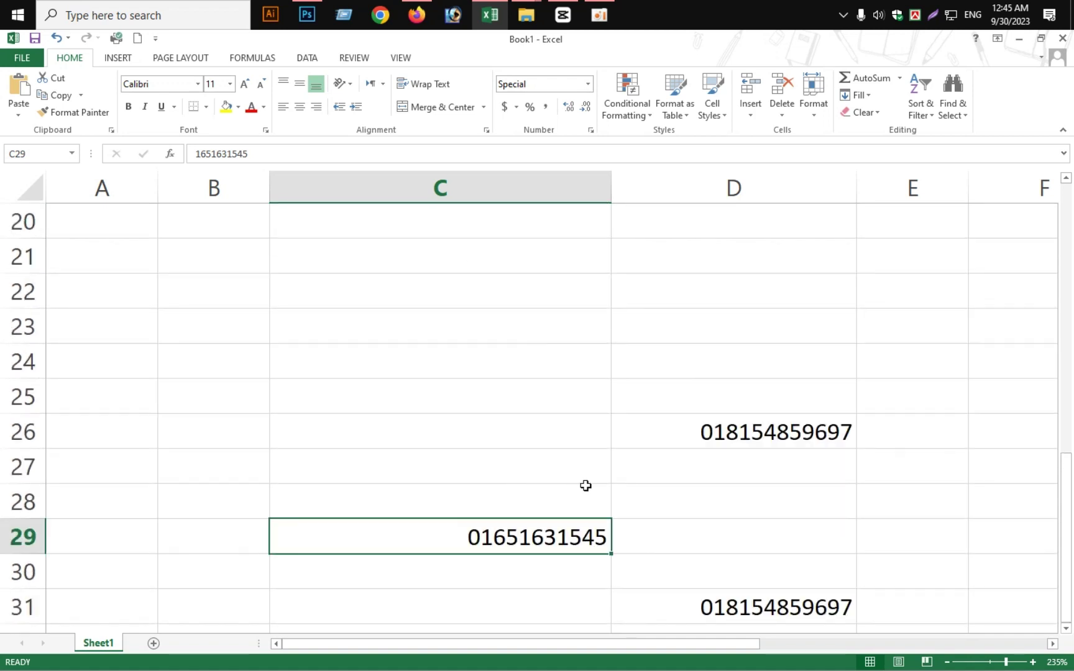
{"action": "scroll", "coordinate": [585, 485], "scroll_direction": "down", "scroll_amount": 2}
{"action": "scroll", "coordinate": [584, 410], "scroll_direction": "down", "scroll_amount": 2}
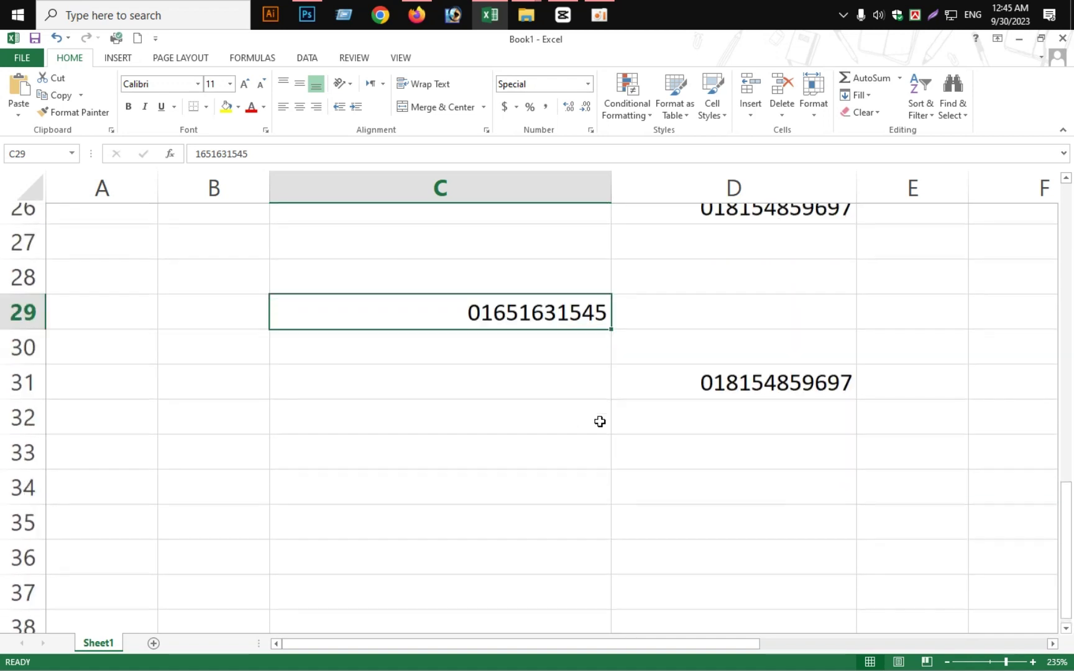
{"action": "left_click", "coordinate": [514, 301]}
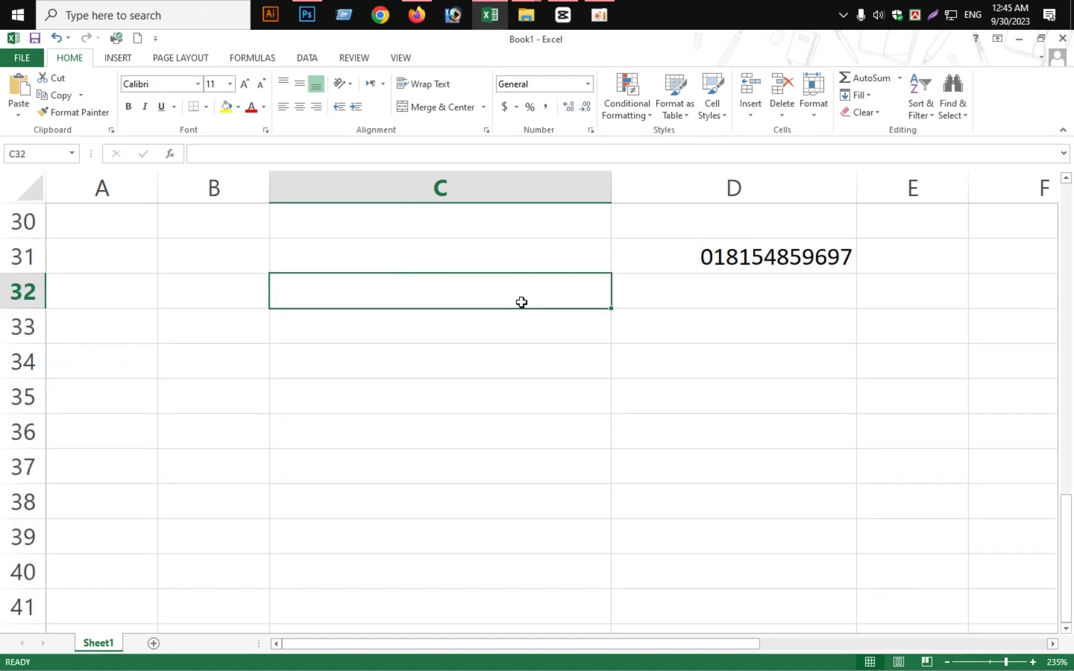
{"action": "double_click", "coordinate": [518, 300]}
{"action": "type", "text": "123589"}
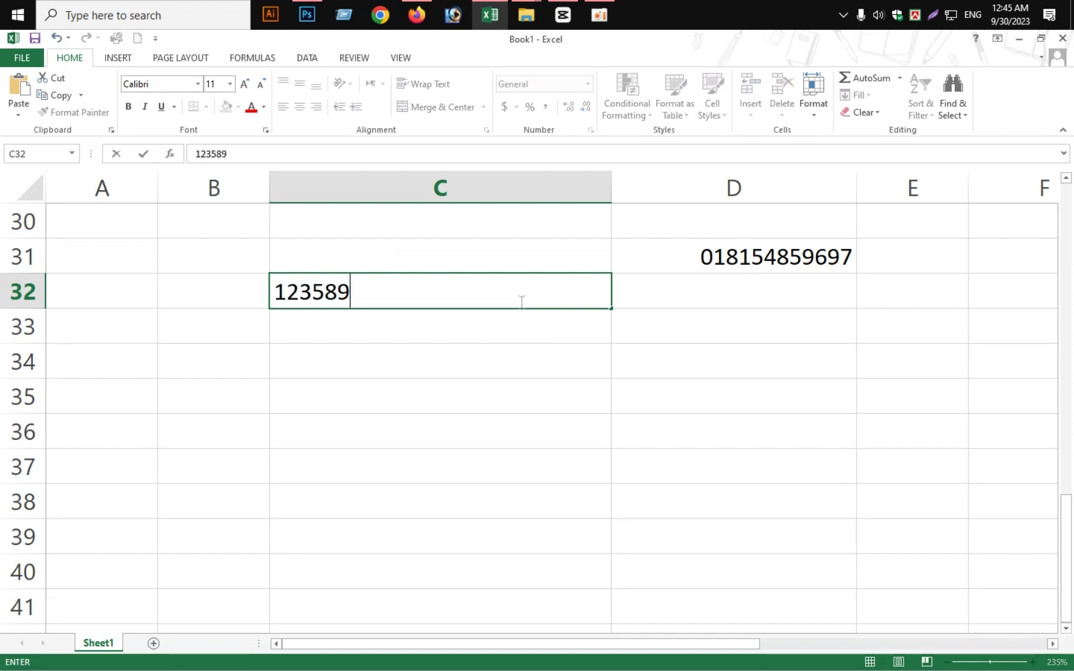
{"action": "left_click", "coordinate": [376, 361]}
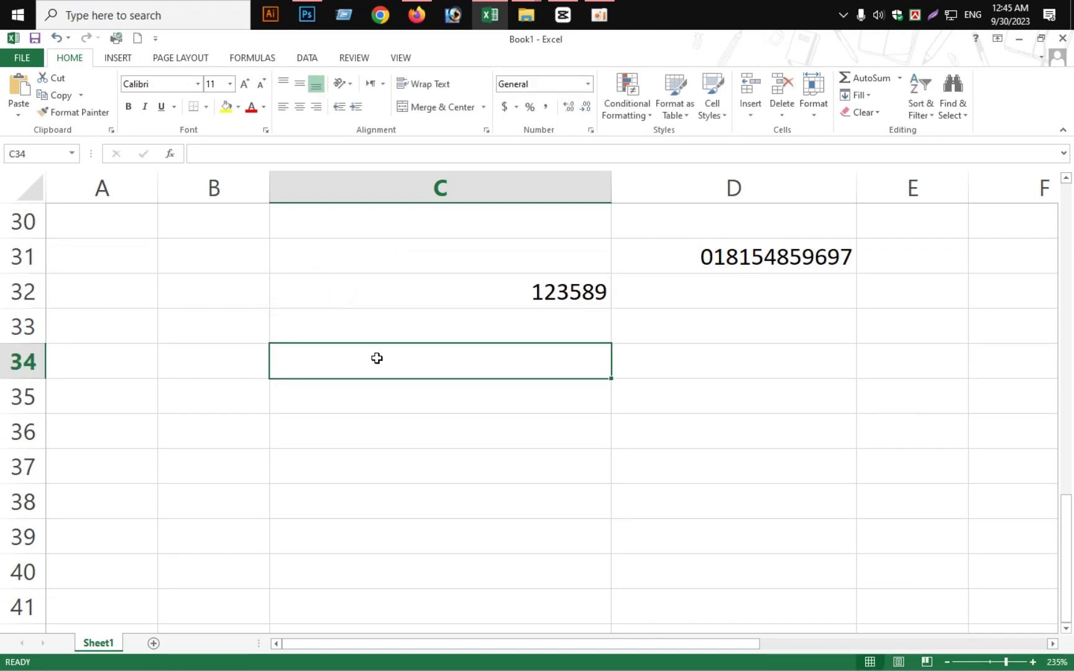
Retype C32 with a leading zero, which Excel drops again
{"action": "left_click", "coordinate": [463, 312]}
{"action": "left_click", "coordinate": [475, 299]}
{"action": "double_click", "coordinate": [529, 289]}
{"action": "type", "text": "0"}
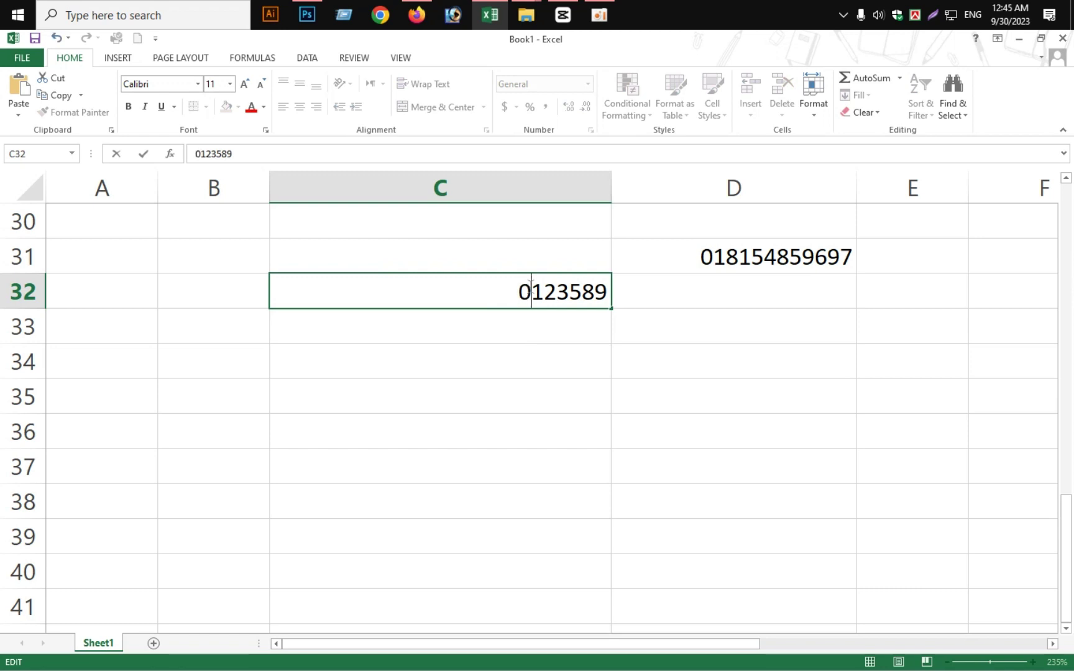
{"action": "left_click", "coordinate": [568, 317]}
{"action": "left_click", "coordinate": [582, 302]}
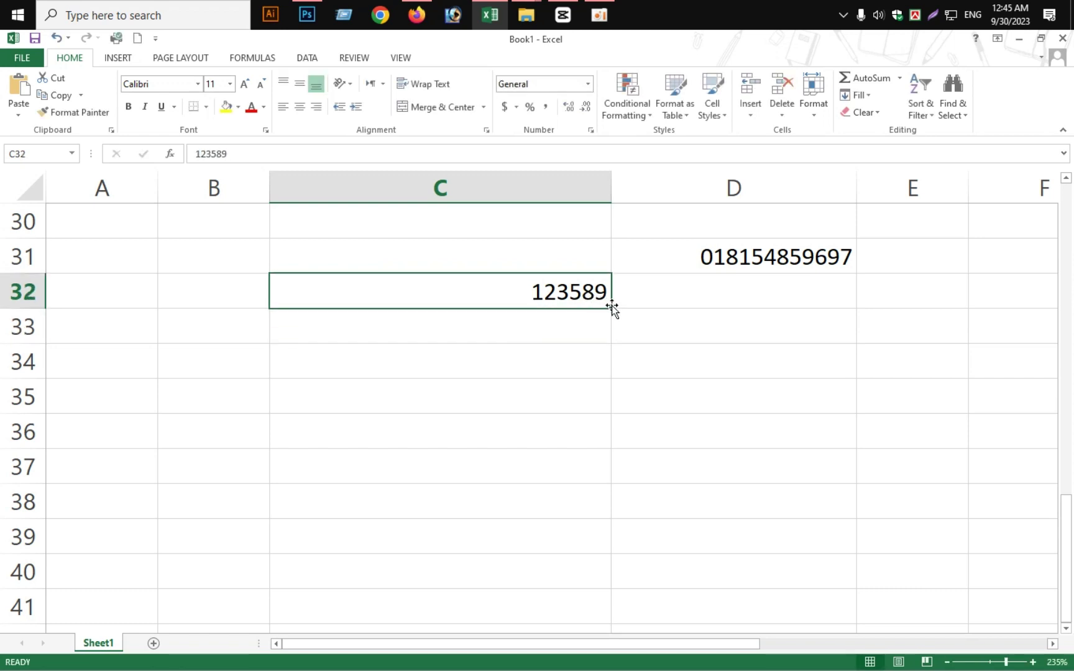
{"action": "left_click", "coordinate": [613, 313]}
{"action": "left_click", "coordinate": [550, 312]}
{"action": "left_click", "coordinate": [590, 299]}
Fill 123589 down from C32 through C39
{"action": "left_click_drag", "start_coordinate": [614, 307], "coordinate": [585, 570]}
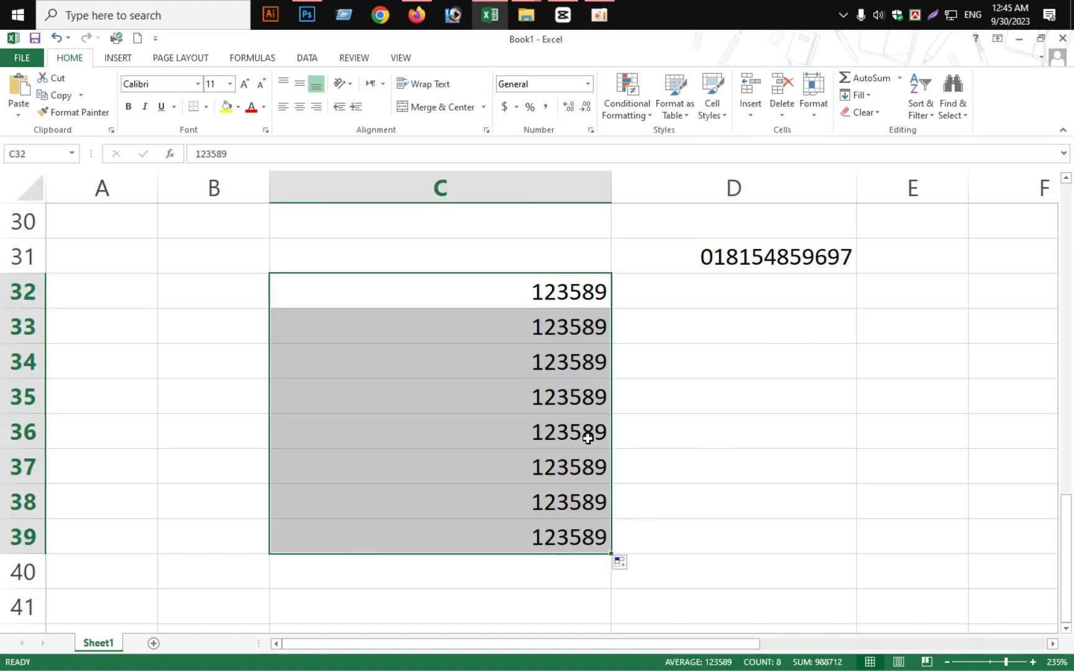
{"action": "left_click", "coordinate": [587, 435]}
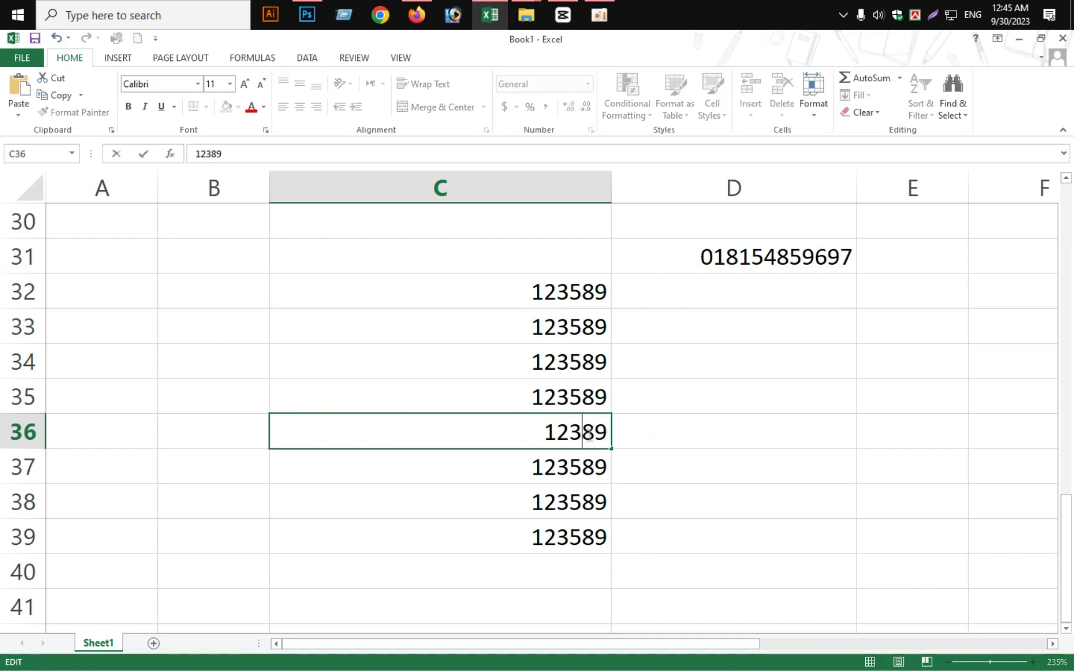
{"action": "left_click", "coordinate": [624, 401]}
Change C35 to 123889 and C34 to 123789, then select C32:C39
{"action": "left_click", "coordinate": [580, 404]}
{"action": "double_click", "coordinate": [580, 404]}
{"action": "key", "text": "BackSpace"}
{"action": "type", "text": "8"}
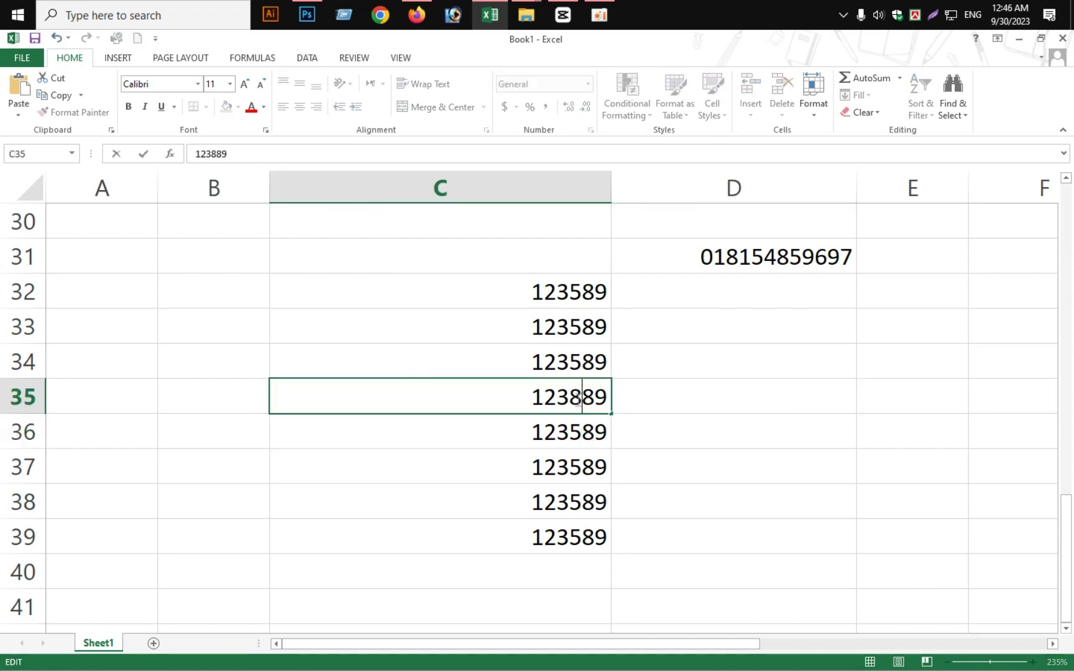
{"action": "left_click", "coordinate": [586, 351]}
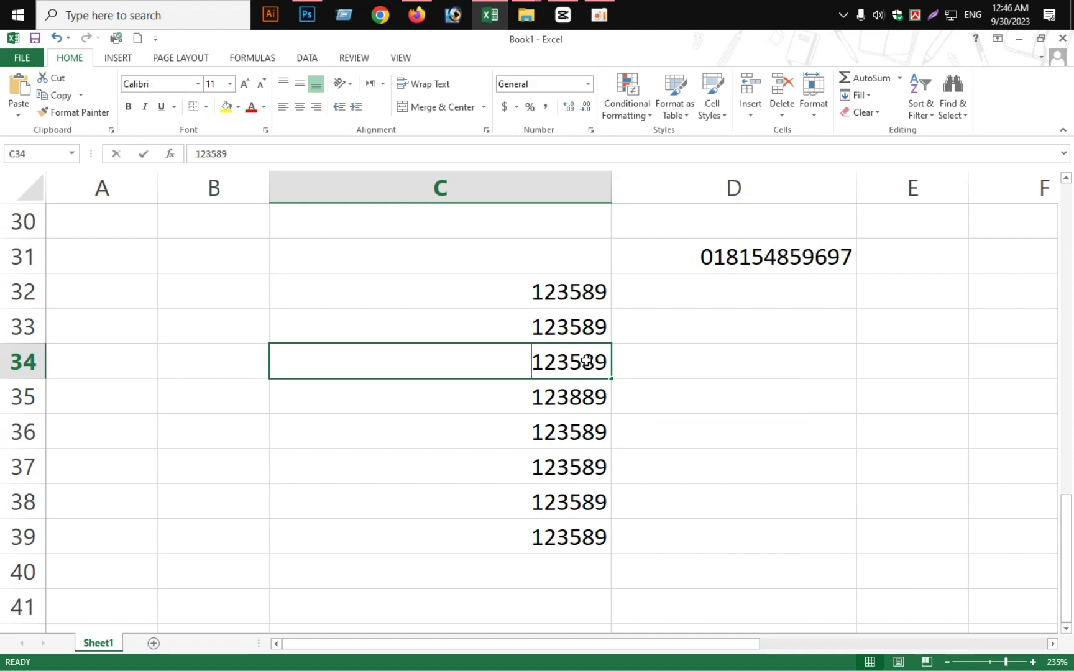
{"action": "double_click", "coordinate": [586, 361]}
{"action": "key", "text": "BackSpace"}
{"action": "type", "text": "7"}
{"action": "key", "text": "Return"}
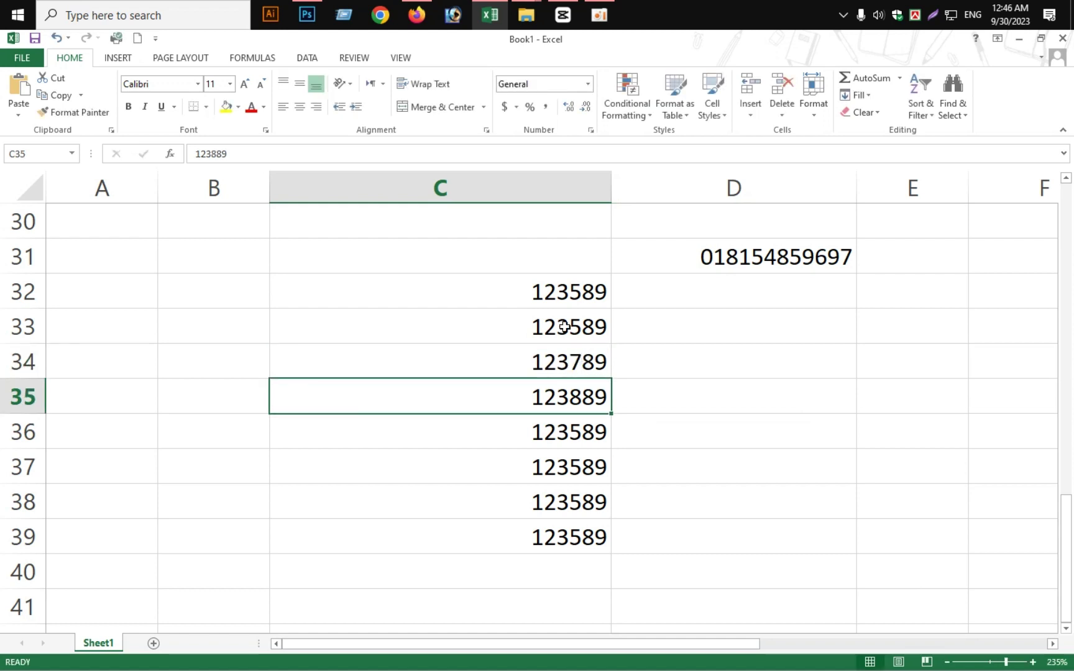
{"action": "left_click_drag", "start_coordinate": [555, 294], "coordinate": [551, 540]}
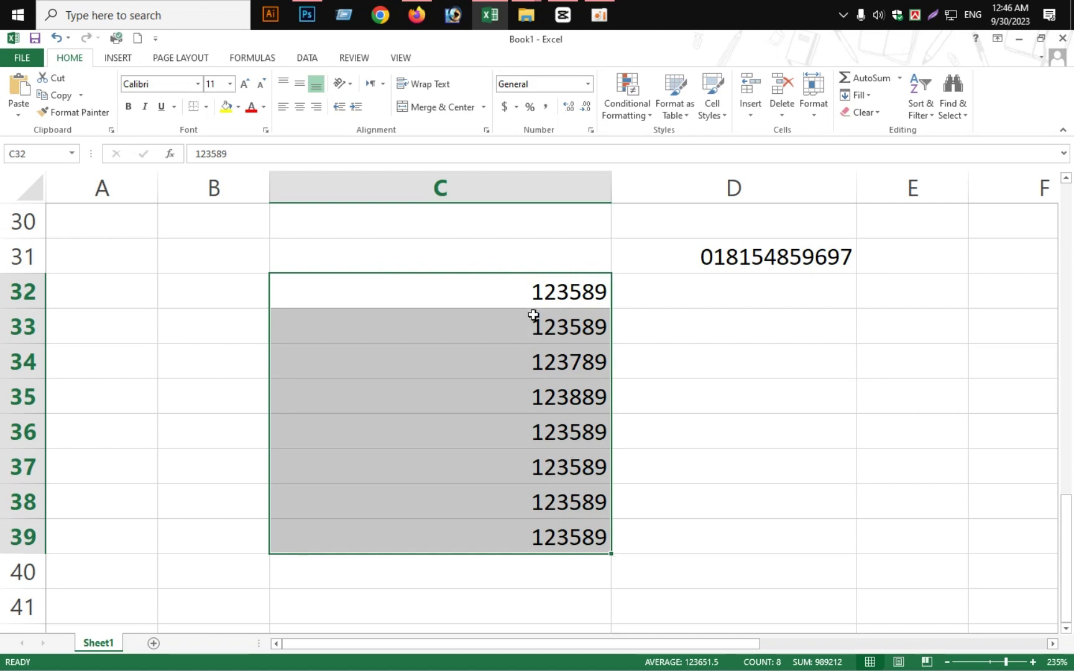
Apply custom format 0000000 to C32:C39 so values show as 0123589, then check C35
{"action": "left_click", "coordinate": [562, 315]}
{"action": "left_click", "coordinate": [409, 313]}
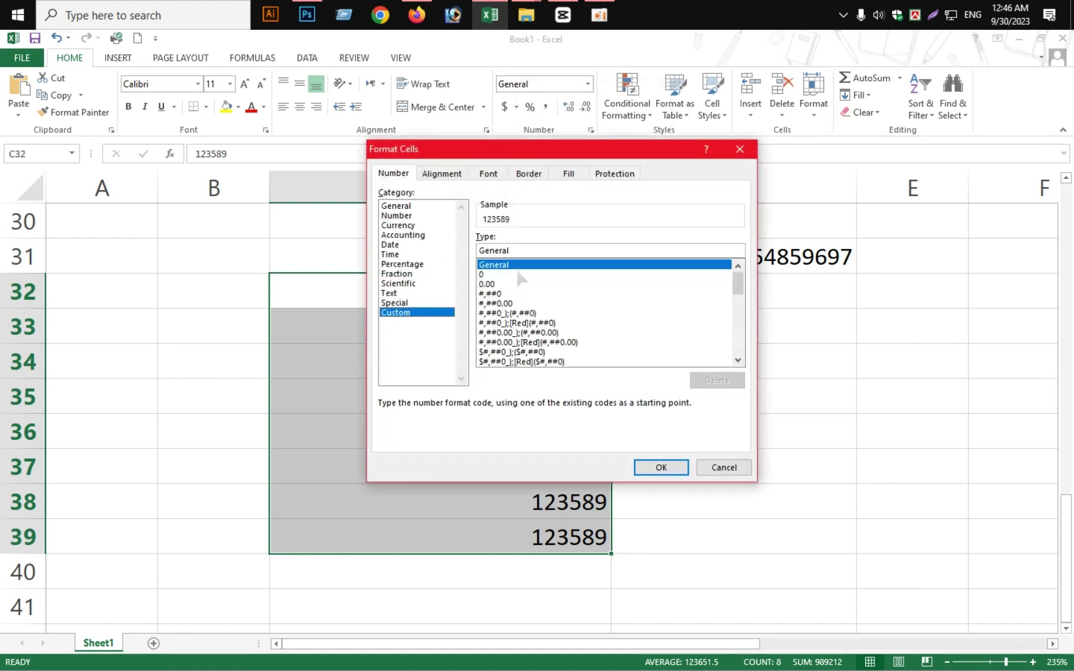
{"action": "left_click", "coordinate": [536, 250]}
{"action": "key", "text": "BackSpace"}
{"action": "key", "text": "BackSpace"}
{"action": "key", "text": "BackSpace"}
{"action": "key", "text": "BackSpace"}
{"action": "key", "text": "BackSpace"}
{"action": "key", "text": "BackSpace"}
{"action": "key", "text": "BackSpace"}
{"action": "type", "text": "0000000"}
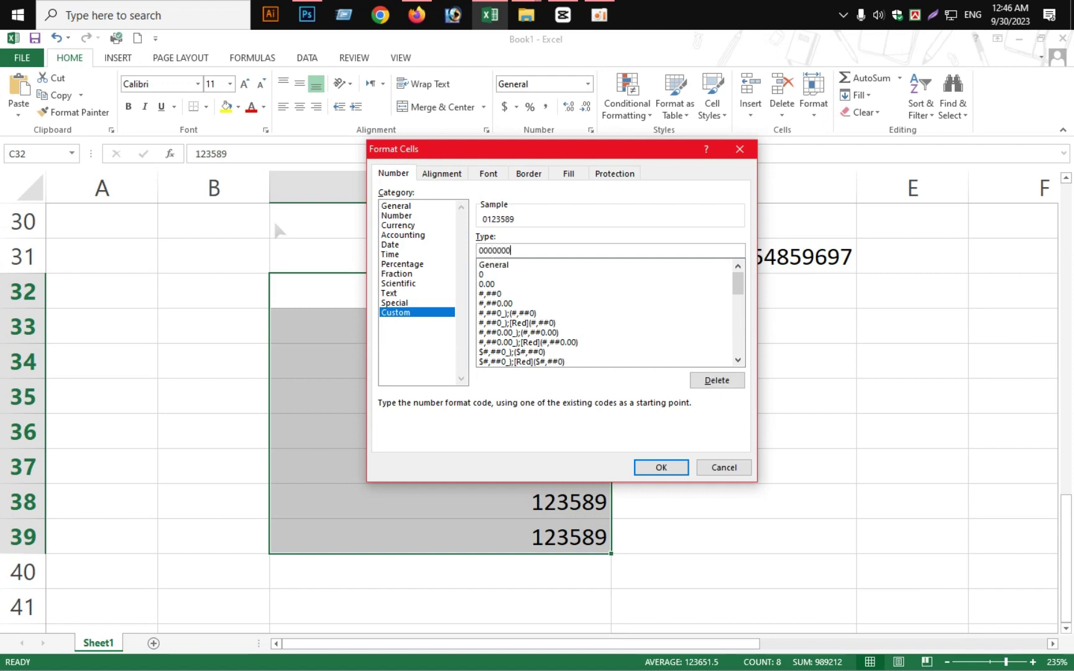
{"action": "left_click", "coordinate": [641, 465]}
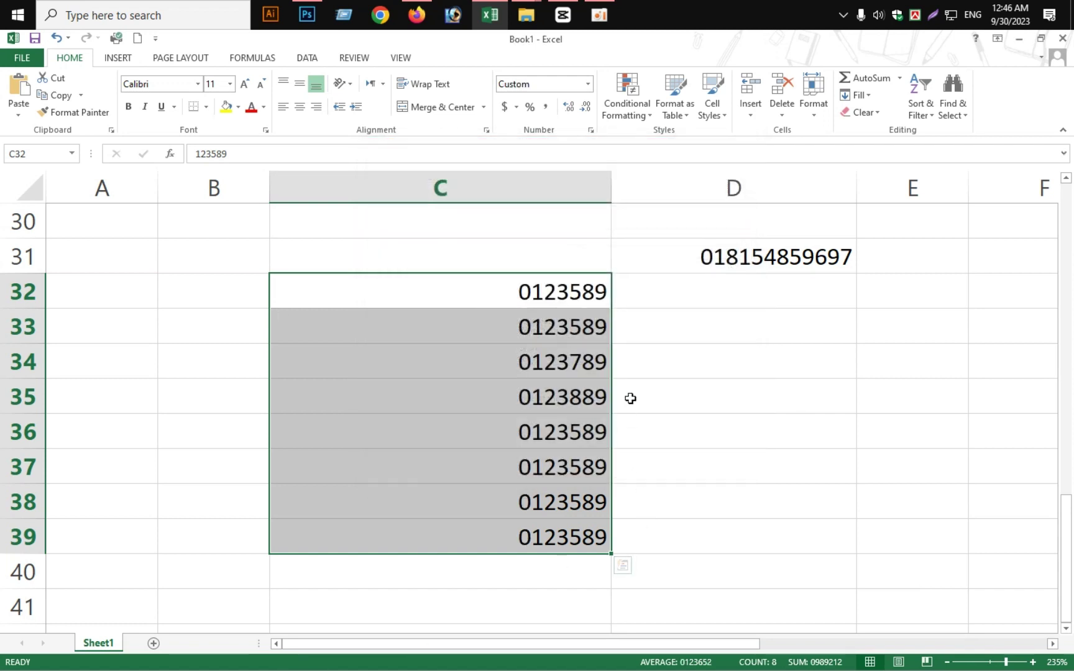
{"action": "left_click", "coordinate": [702, 415]}
{"action": "left_click", "coordinate": [530, 382]}
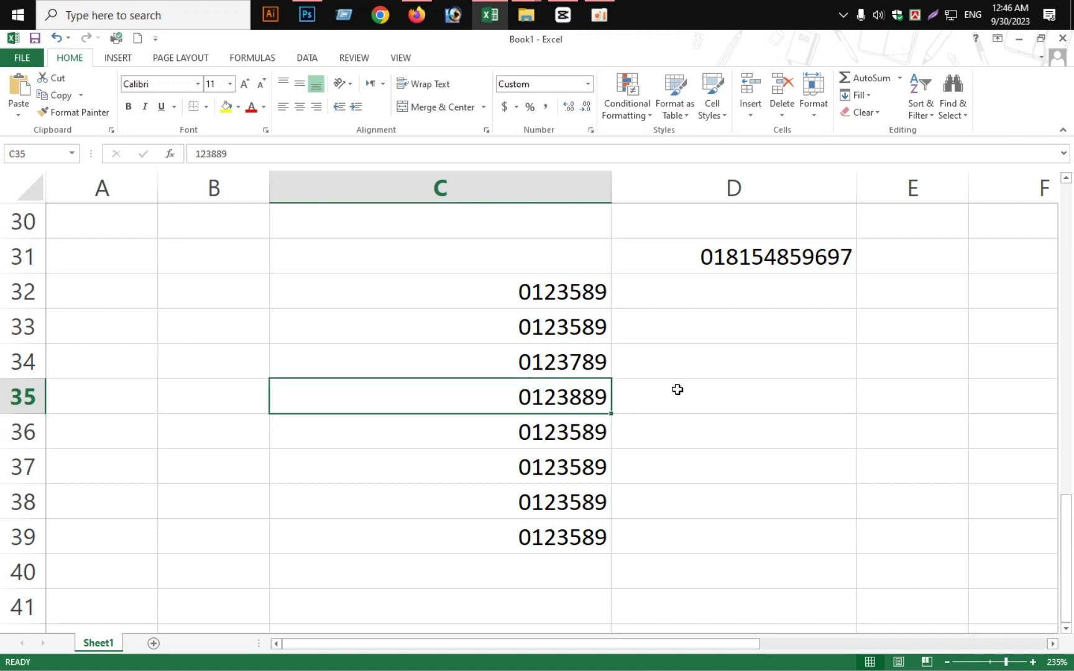